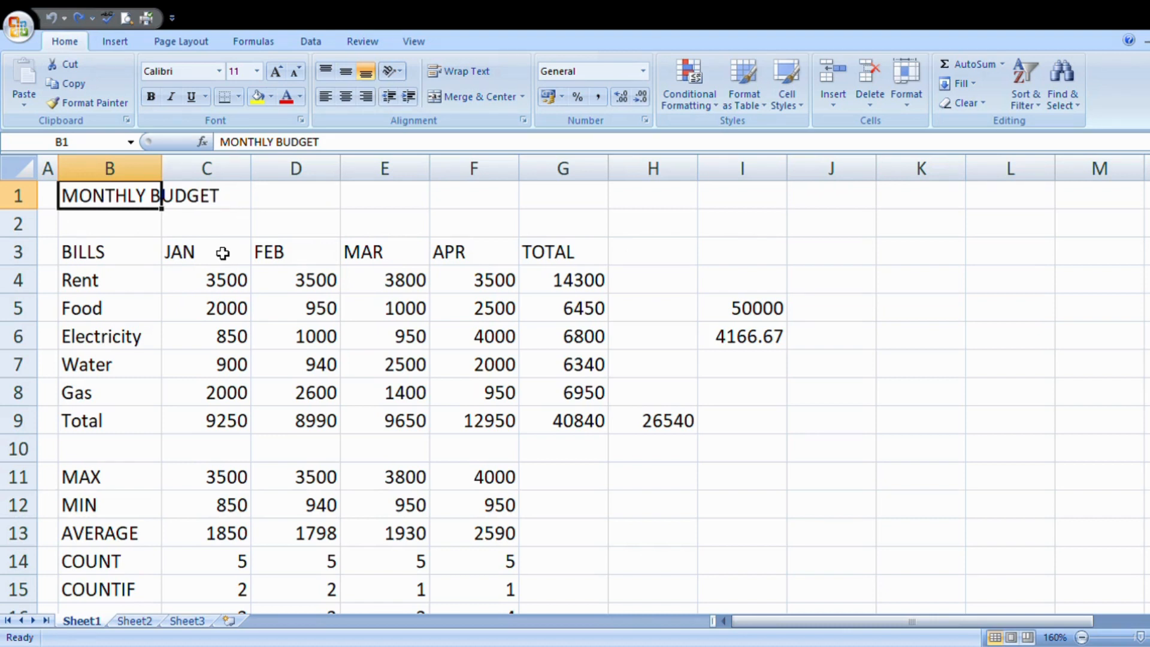
Step: Select the whole monthly budget table (B1:I17) and move it so that it starts at C3
{"action": "left_click", "coordinate": [139, 348]}
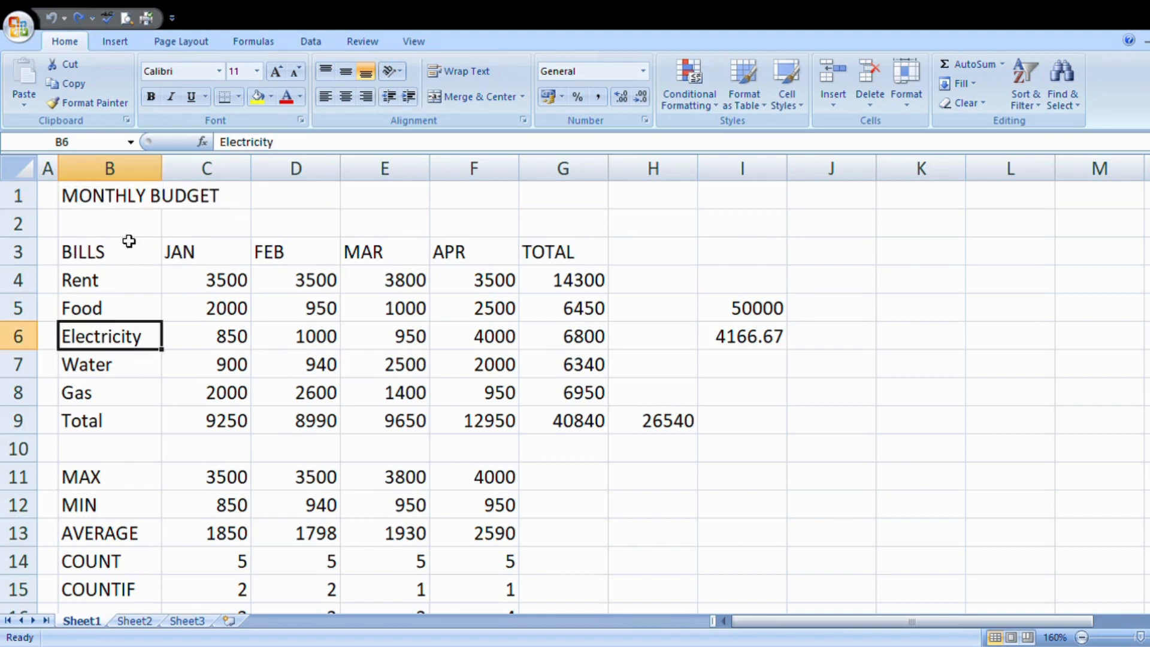
{"action": "left_click_drag", "start_coordinate": [119, 201], "coordinate": [765, 543]}
{"action": "scroll", "coordinate": [695, 554], "scroll_direction": "up", "scroll_amount": 2}
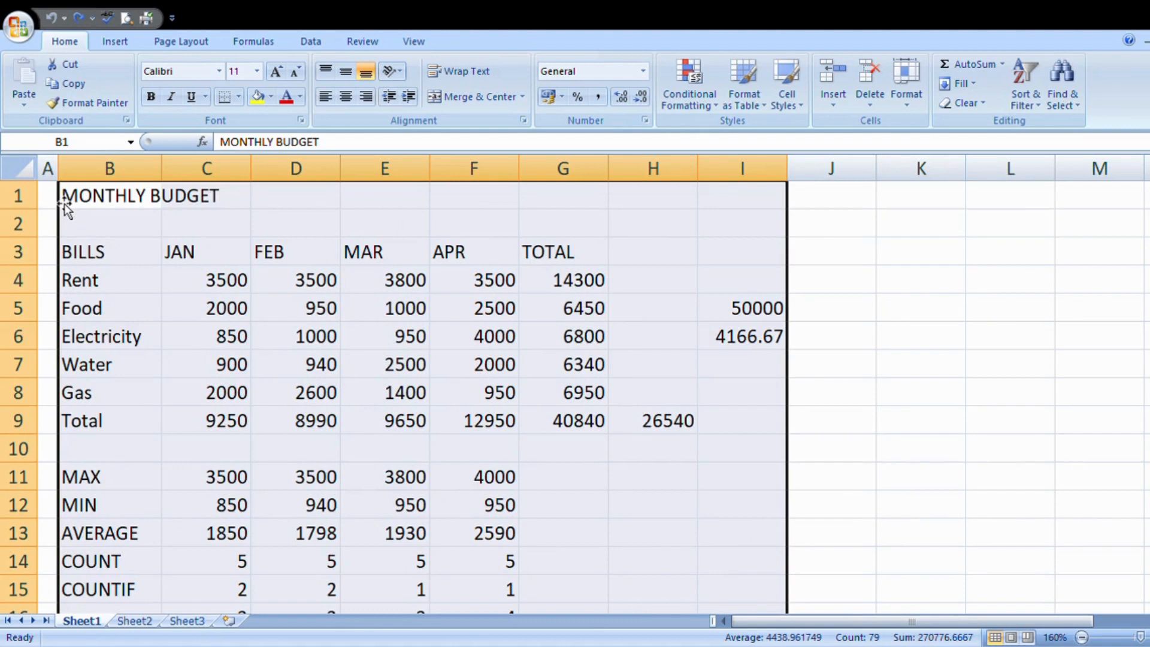
{"action": "left_click_drag", "start_coordinate": [64, 203], "coordinate": [203, 248]}
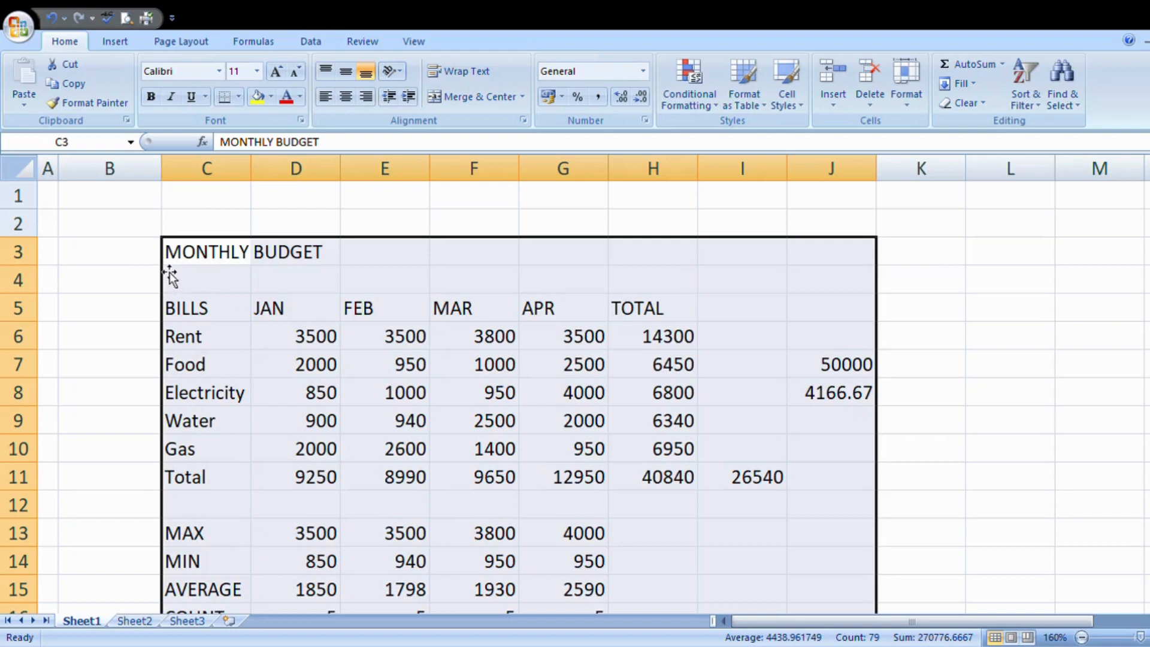
Step: Move the selected budget table to B3, reposition it at C4, and return it to B1
{"action": "left_click_drag", "start_coordinate": [160, 271], "coordinate": [151, 267]}
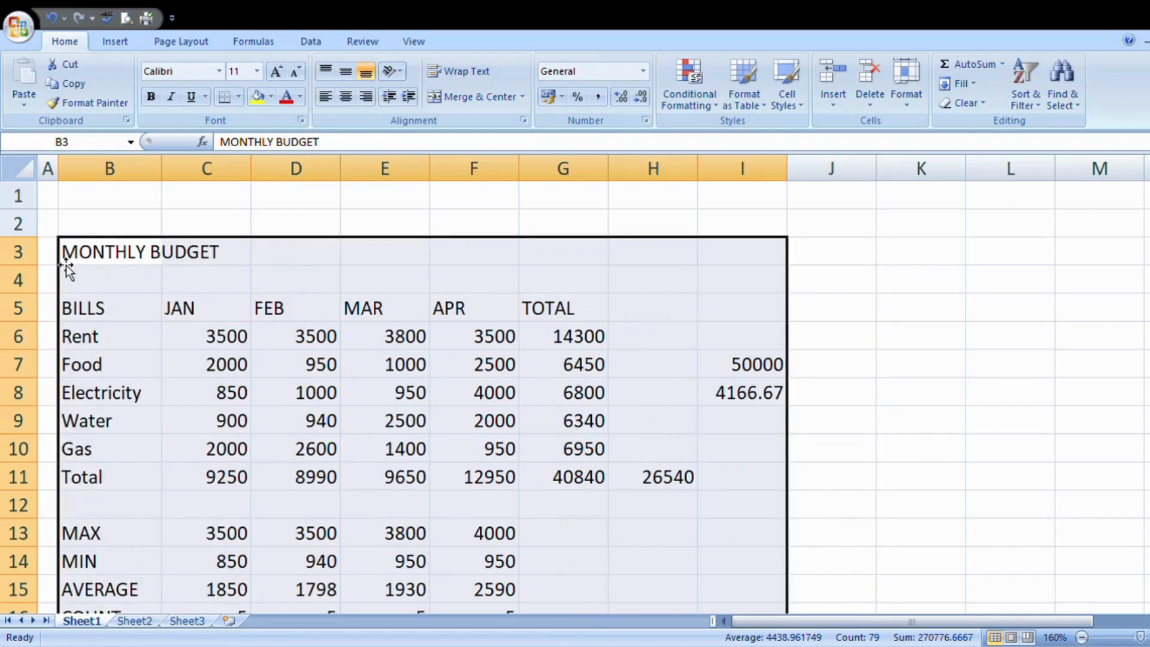
{"action": "left_click_drag", "start_coordinate": [93, 264], "coordinate": [426, 234]}
{"action": "left_click_drag", "start_coordinate": [348, 229], "coordinate": [230, 310]}
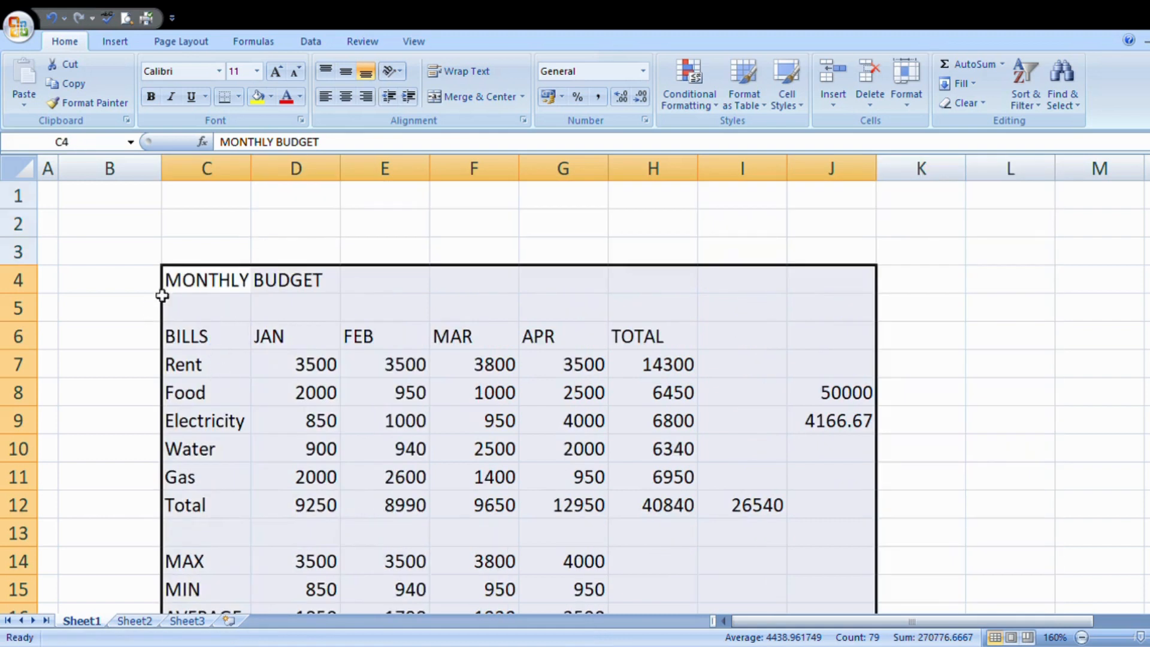
{"action": "left_click_drag", "start_coordinate": [162, 300], "coordinate": [128, 204]}
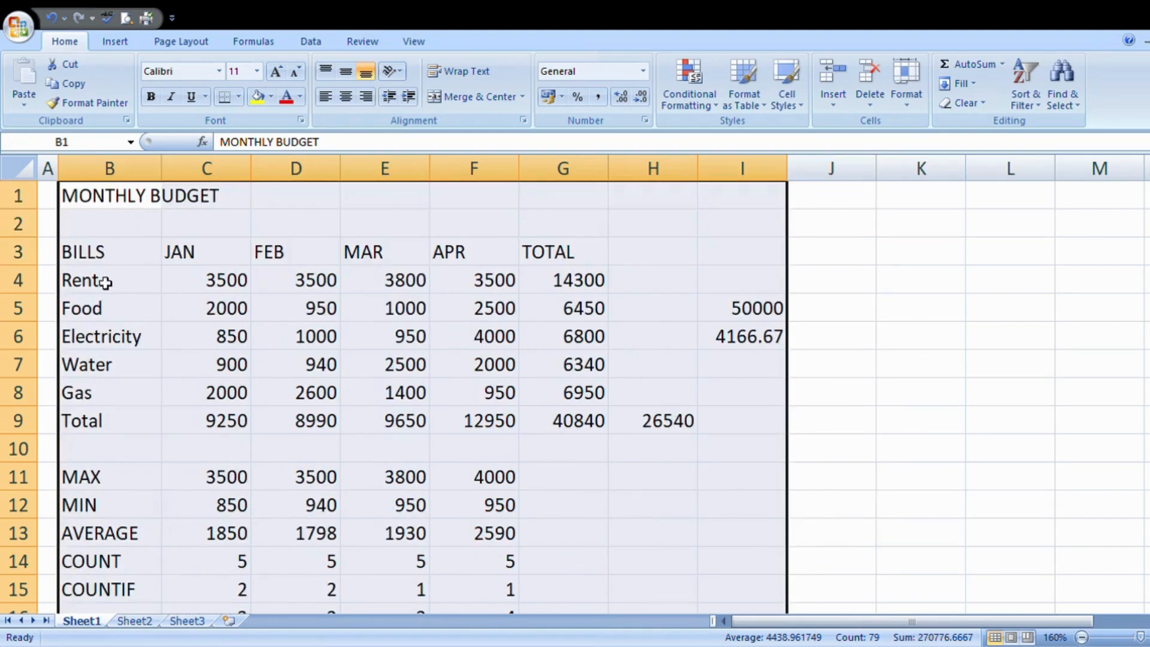
{"action": "left_click", "coordinate": [872, 351]}
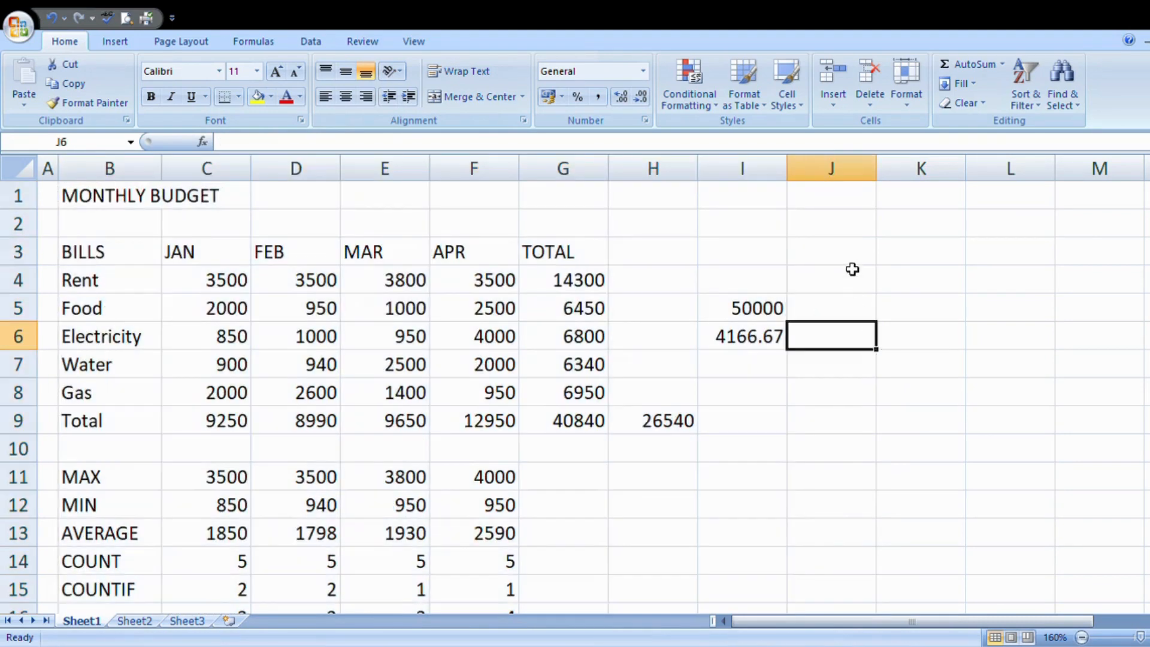
{"action": "left_click", "coordinate": [863, 290]}
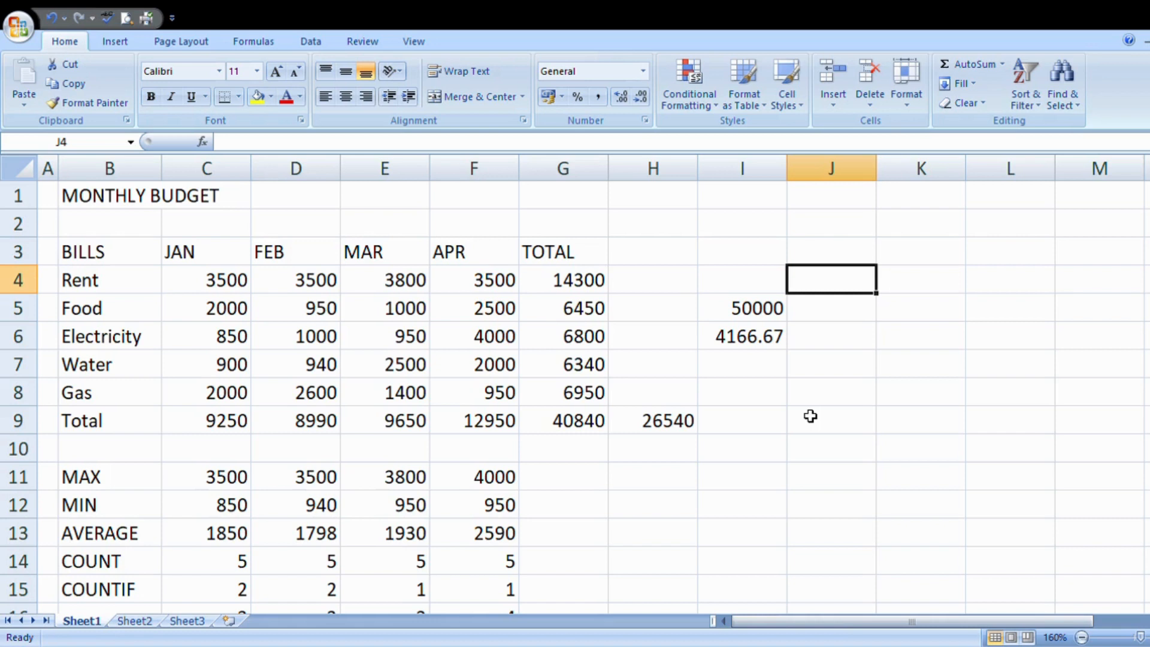
Step: Copy the budget table B1:I17 and paste the copy on the same sheet starting at D2
{"action": "left_click_drag", "start_coordinate": [83, 196], "coordinate": [783, 522]}
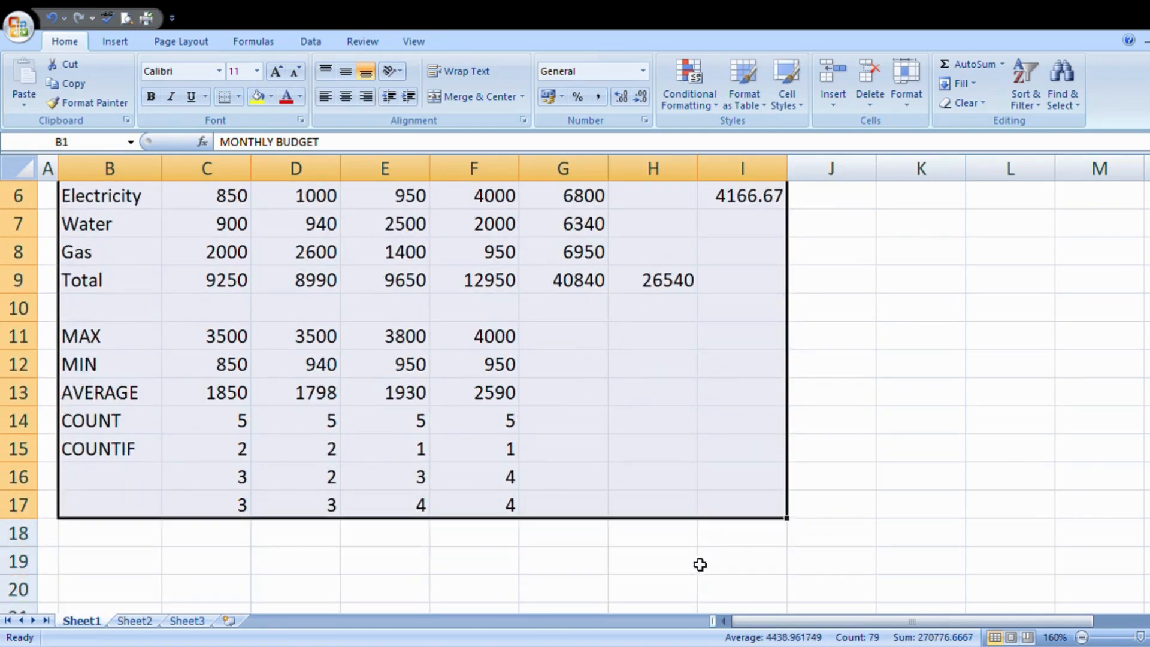
{"action": "scroll", "coordinate": [700, 565], "scroll_direction": "up", "scroll_amount": 2}
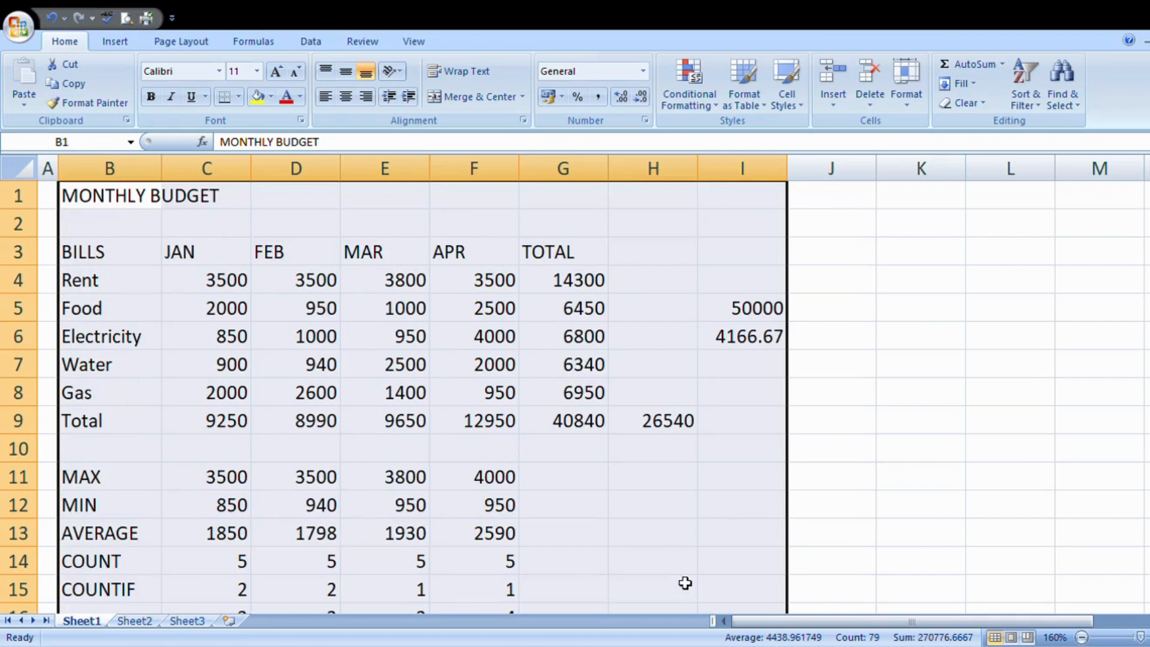
{"action": "key", "text": "ctrl+c"}
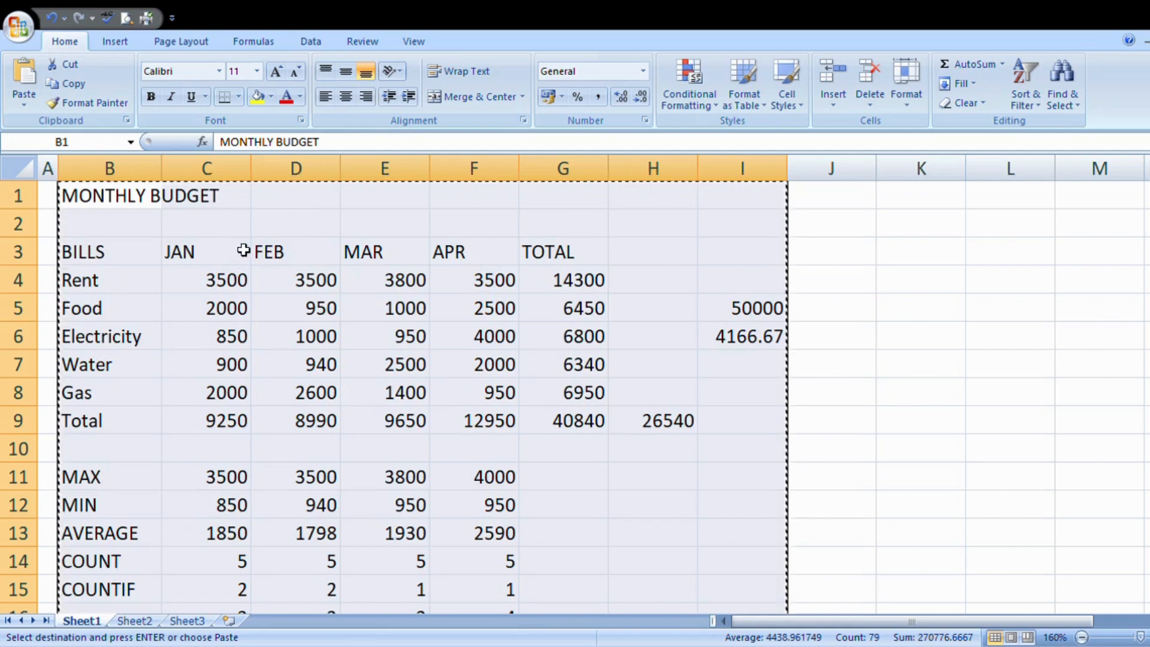
{"action": "left_click", "coordinate": [300, 232]}
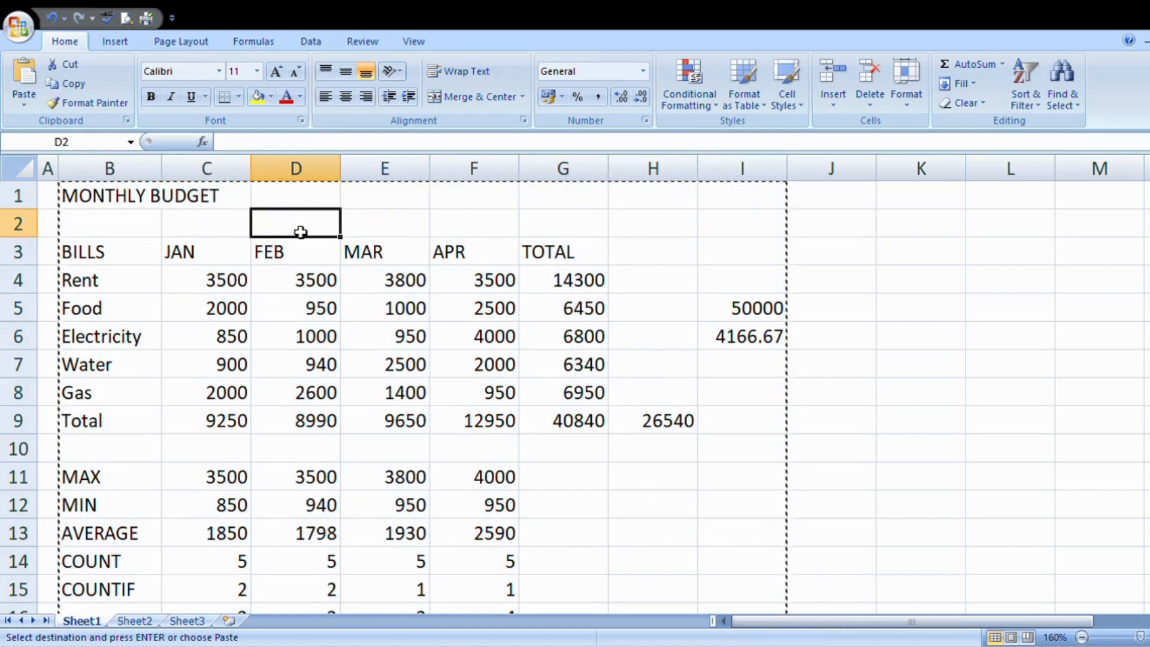
{"action": "key", "text": "Return"}
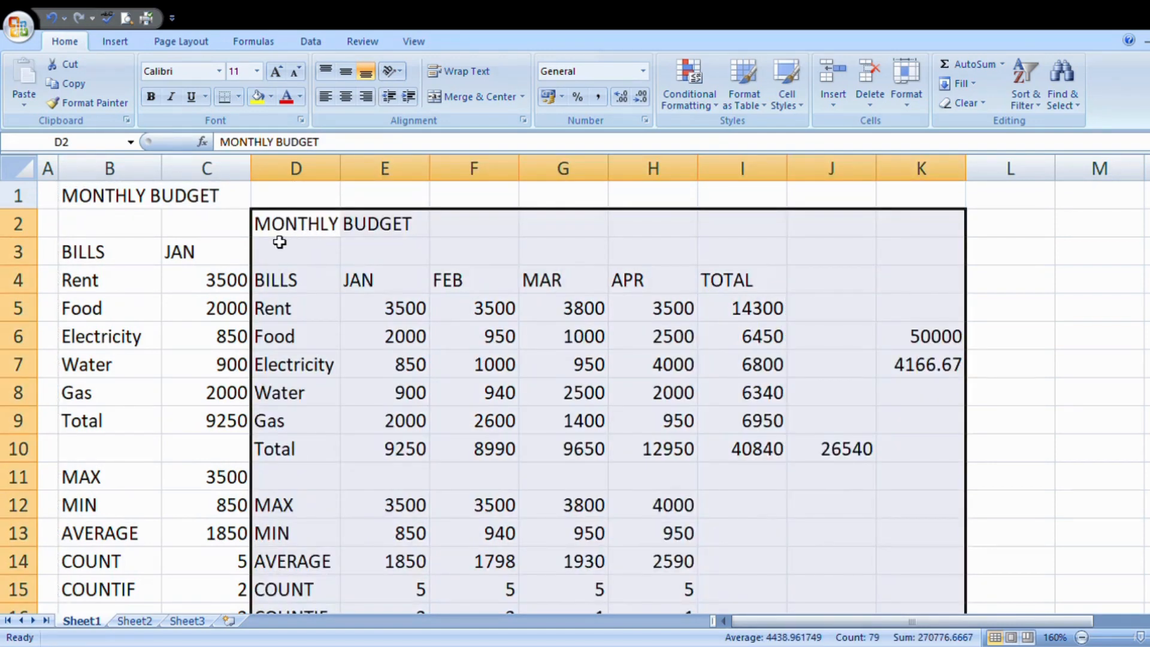
Step: Undo the pasted copy of the budget table and clear the copy outline around the original
{"action": "scroll", "coordinate": [279, 242], "scroll_direction": "down", "scroll_amount": 1}
{"action": "scroll", "coordinate": [280, 244], "scroll_direction": "up", "scroll_amount": 1}
{"action": "key", "text": "ctrl+z"}
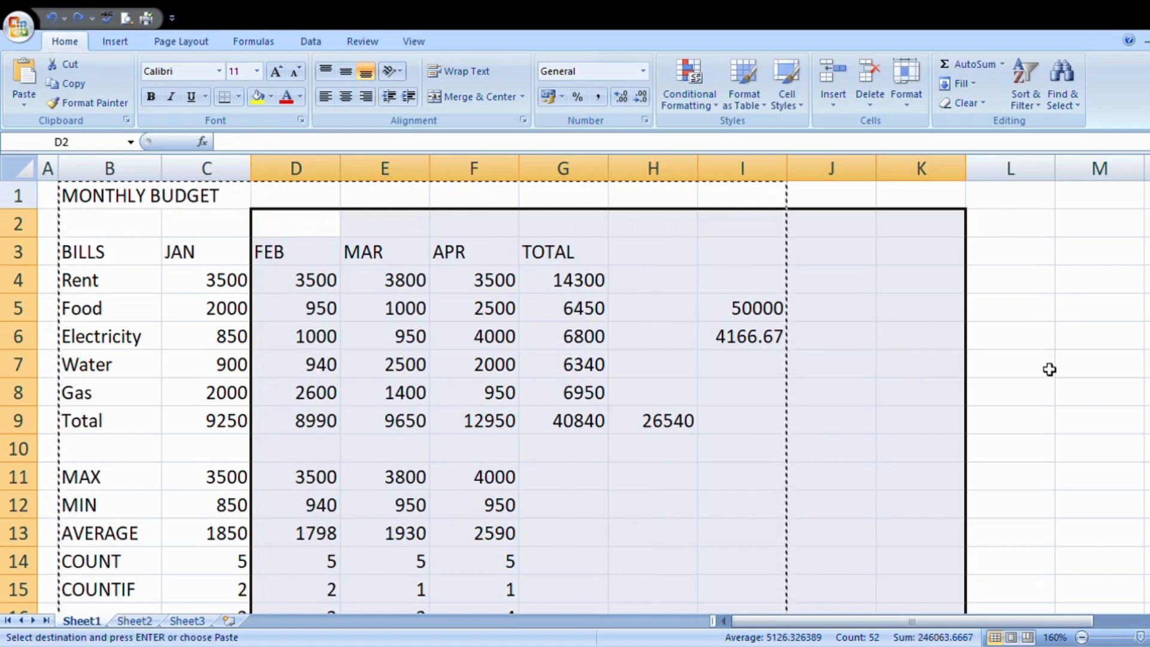
{"action": "double_click", "coordinate": [1047, 286]}
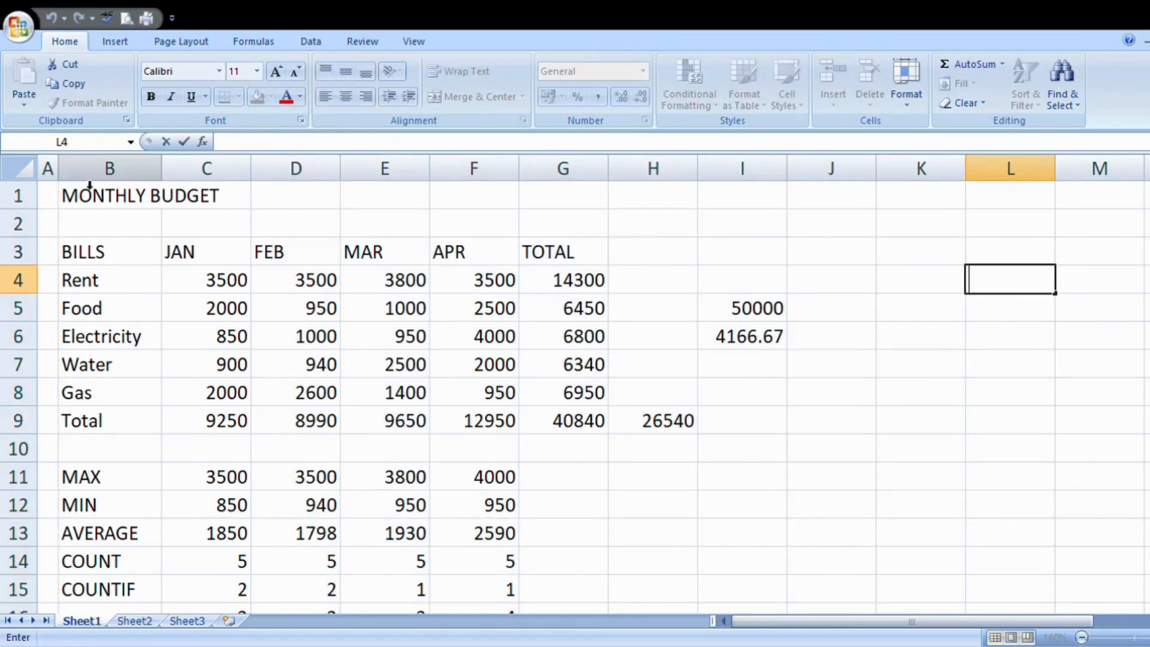
Step: Cut the monthly budget table, spanning columns B to J, and paste it on the same sheet starting at D2
{"action": "left_click_drag", "start_coordinate": [71, 196], "coordinate": [863, 515]}
{"action": "scroll", "coordinate": [794, 546], "scroll_direction": "up", "scroll_amount": 2}
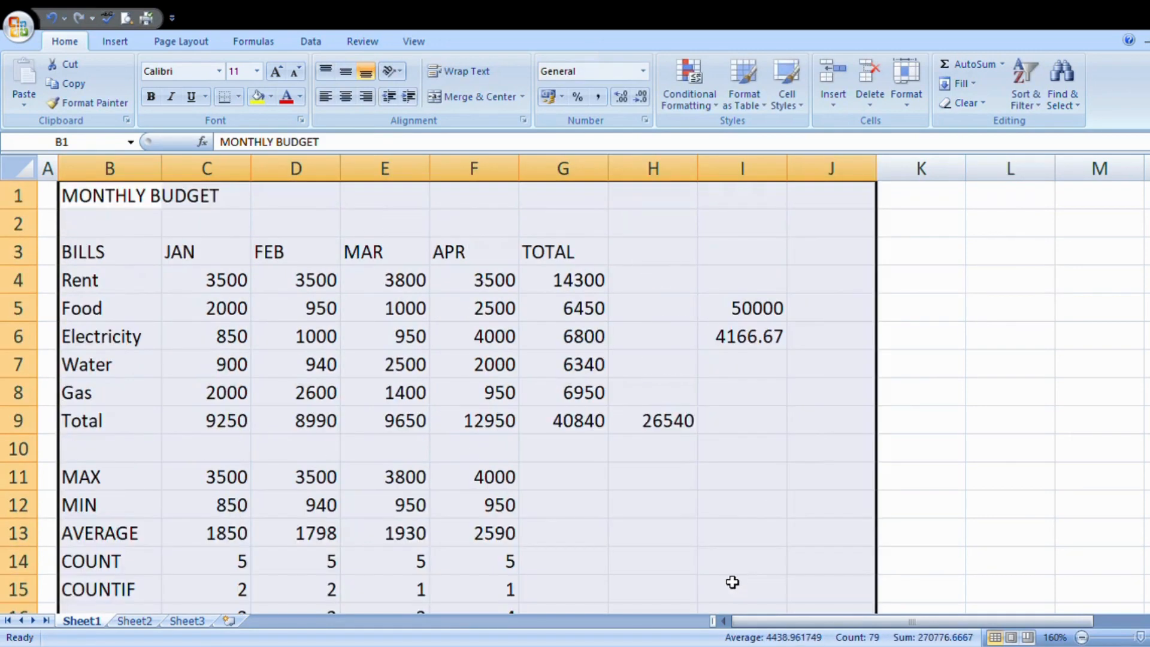
{"action": "key", "text": "ctrl+c"}
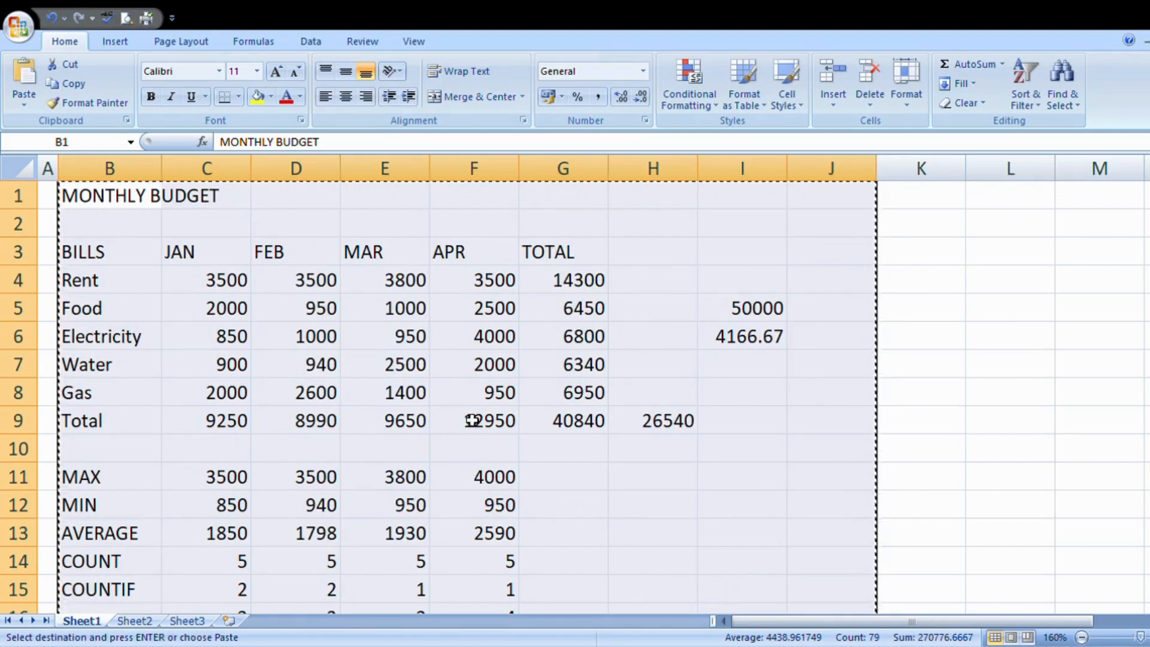
{"action": "left_click", "coordinate": [281, 222]}
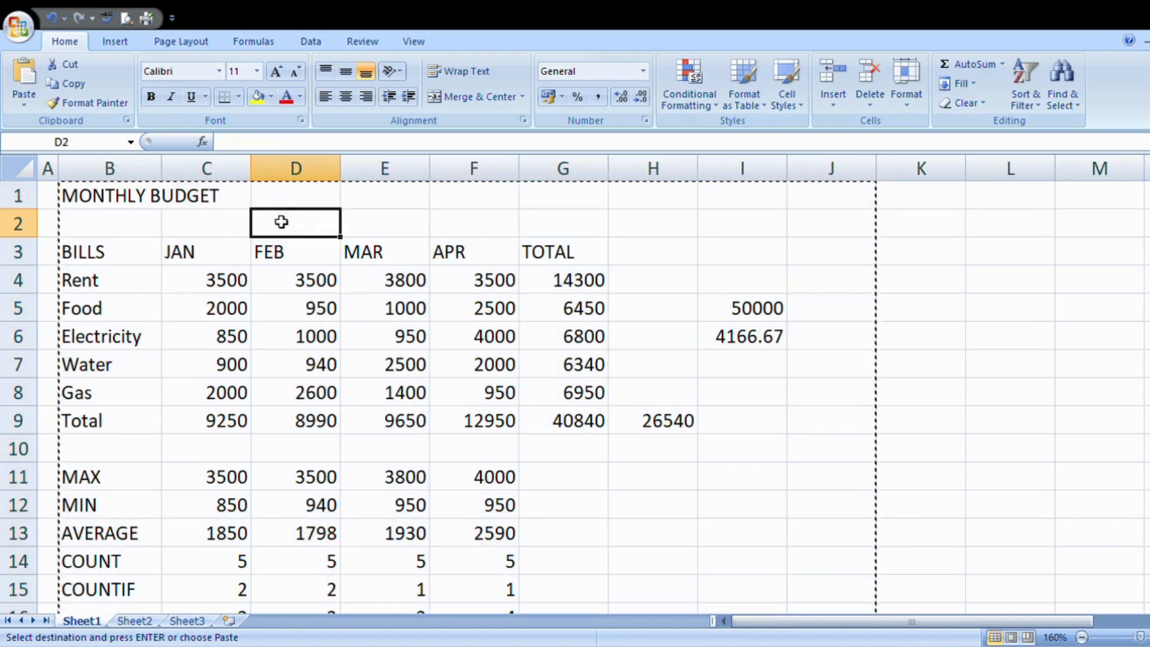
{"action": "key", "text": "ctrl+v"}
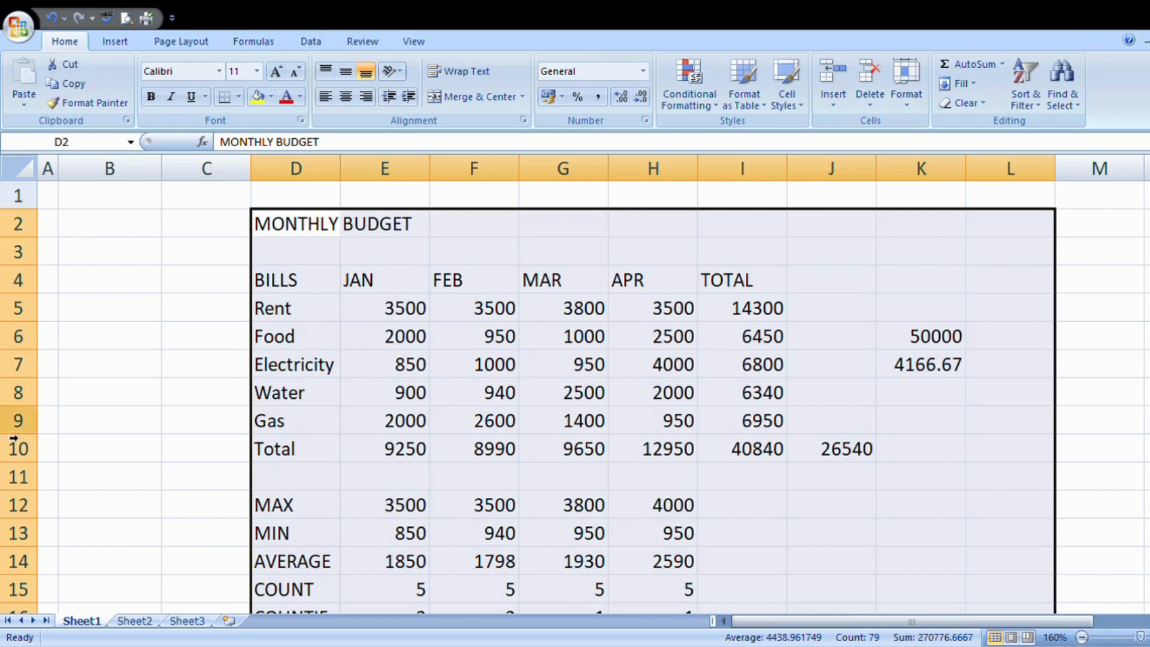
Step: Undo the relocation of the budget table and clear the moving outline around the source range
{"action": "key", "text": "ctrl+z"}
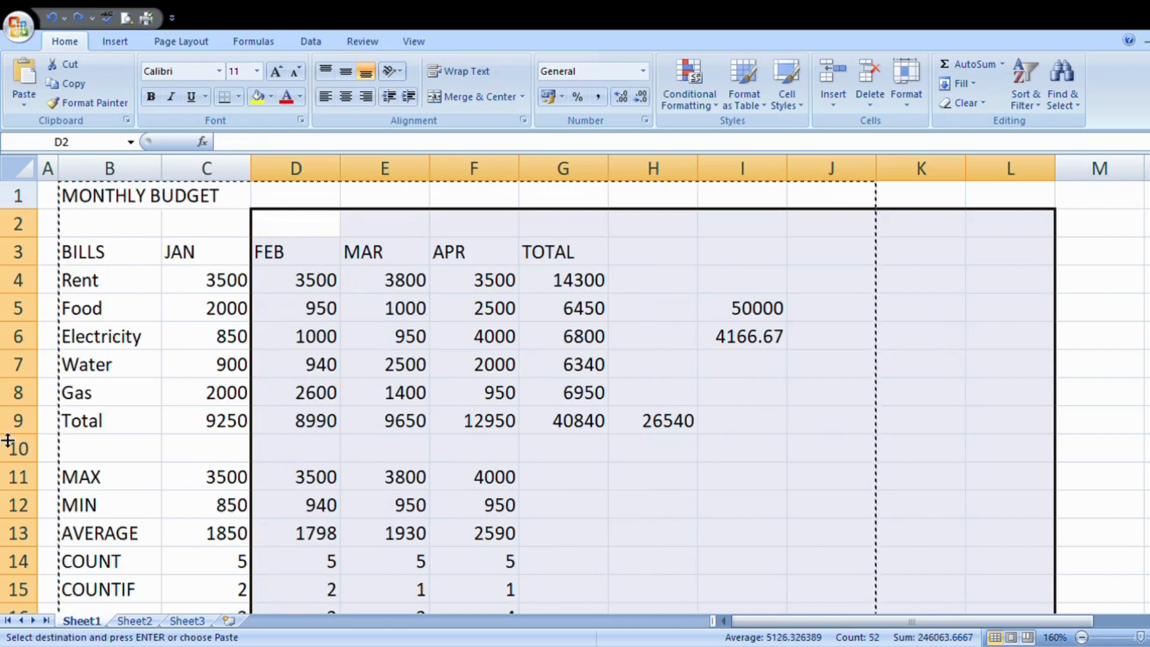
{"action": "left_click", "coordinate": [973, 392]}
{"action": "key", "text": "Left"}
{"action": "key", "text": "Left"}
{"action": "key", "text": "Left"}
{"action": "key", "text": "Left"}
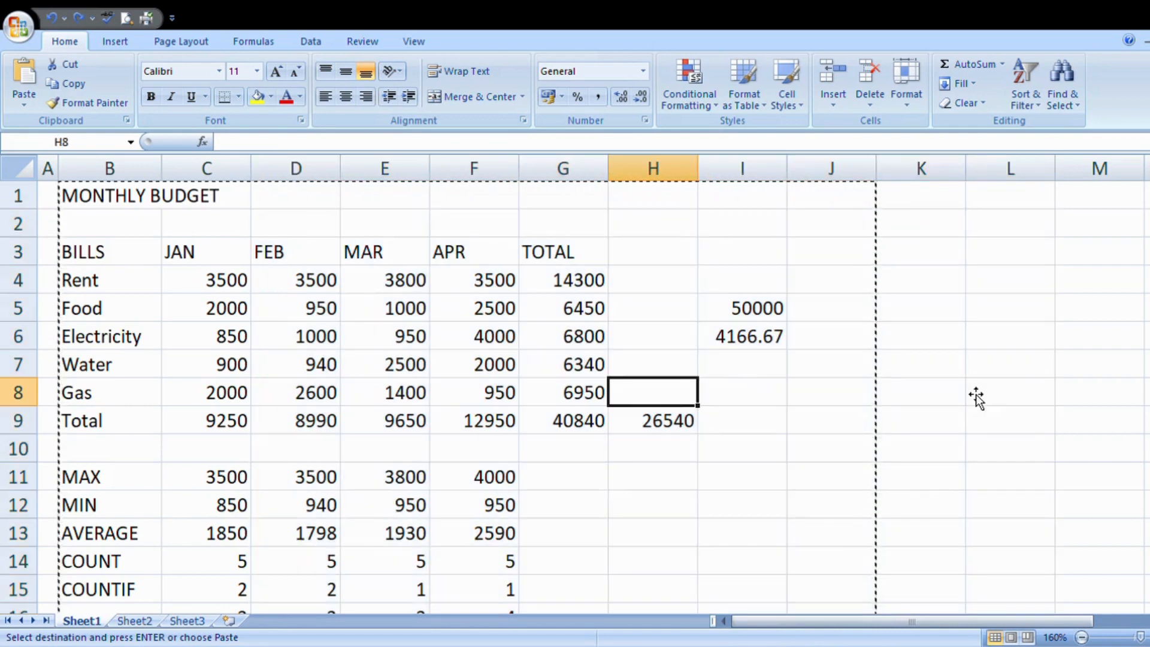
{"action": "double_click", "coordinate": [944, 405]}
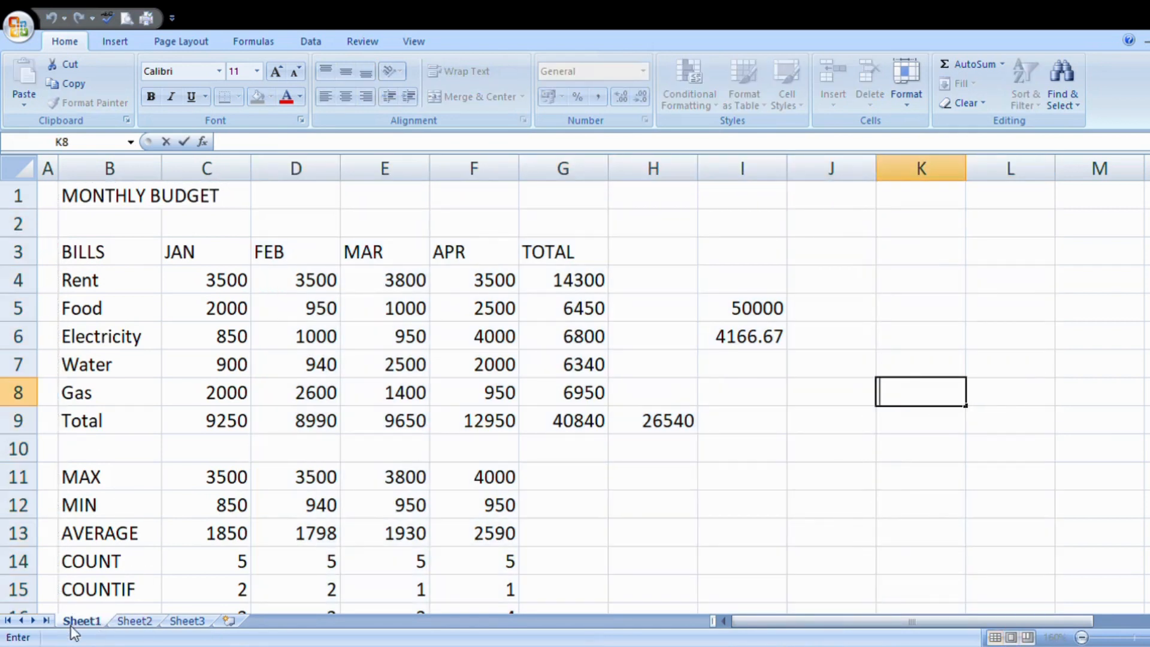
{"action": "left_click", "coordinate": [133, 621]}
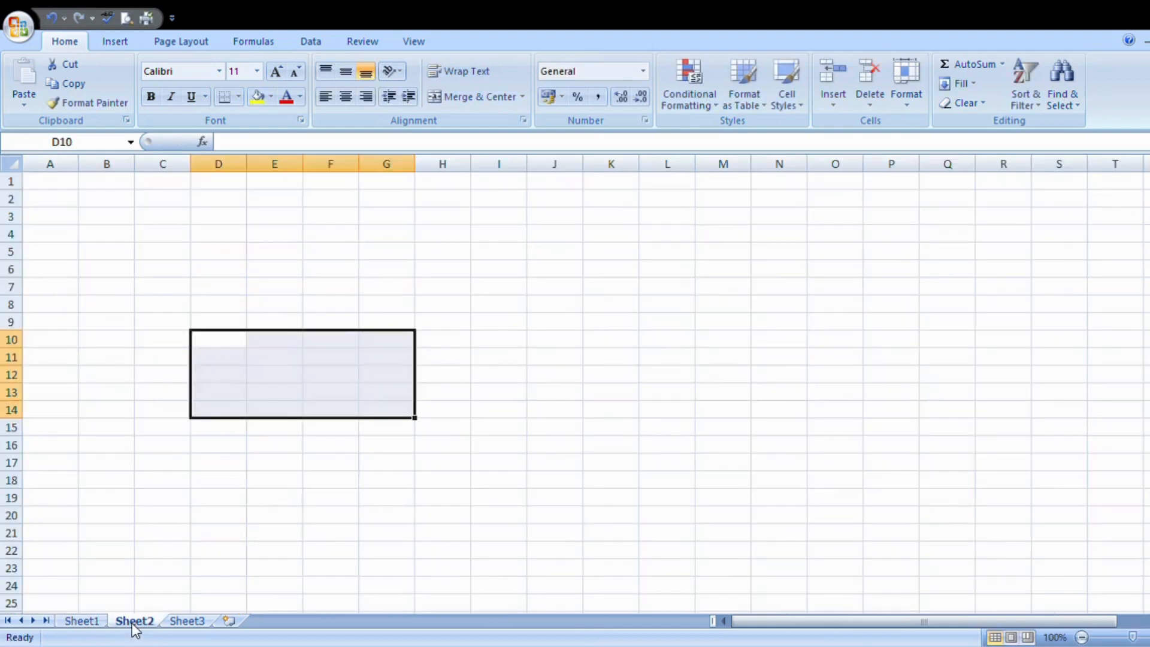
{"action": "left_click", "coordinate": [187, 623]}
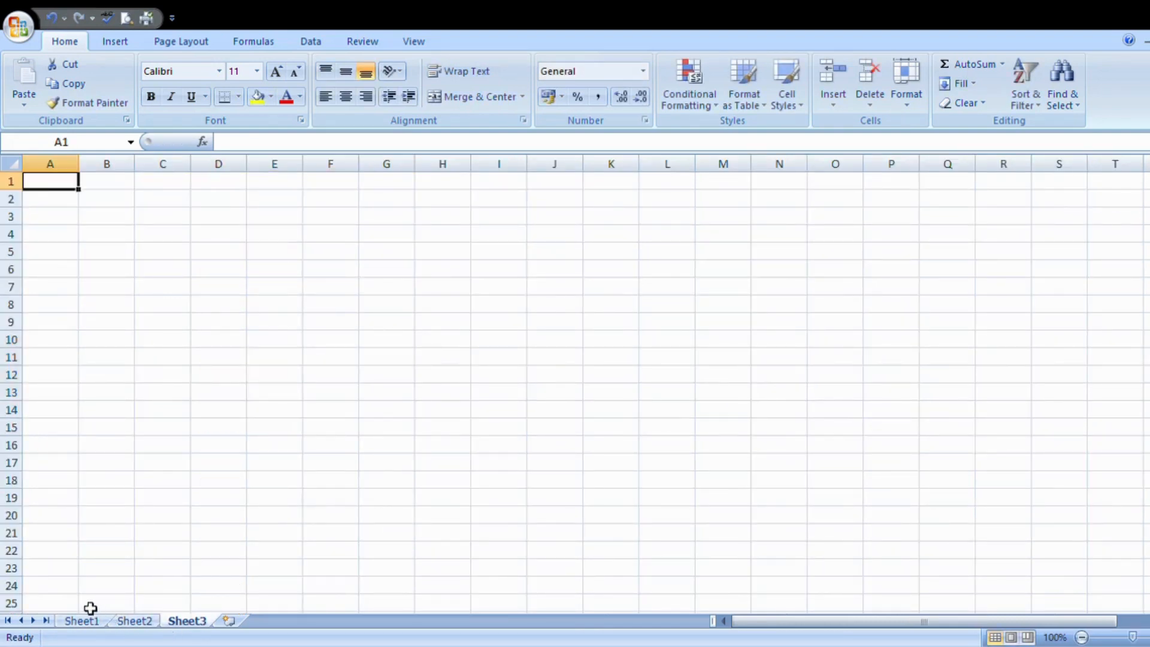
{"action": "left_click", "coordinate": [72, 626]}
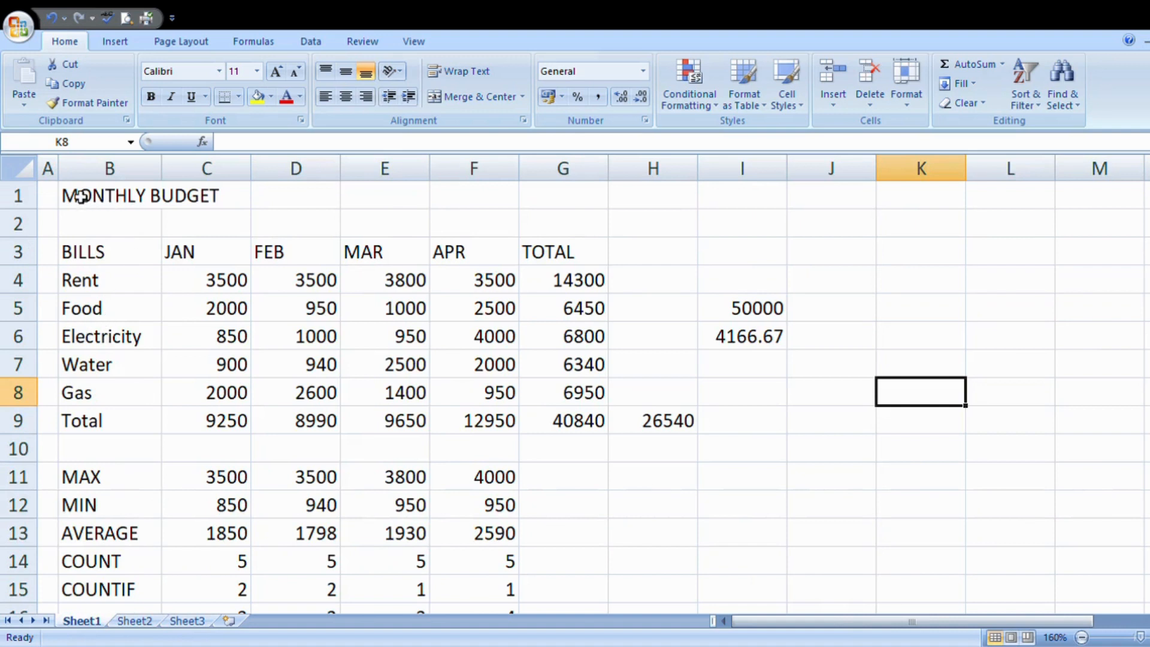
Step: Copy the budget table B1:I17 from Sheet1 and paste it into Sheet2 starting at B2
{"action": "left_click_drag", "start_coordinate": [80, 197], "coordinate": [749, 497]}
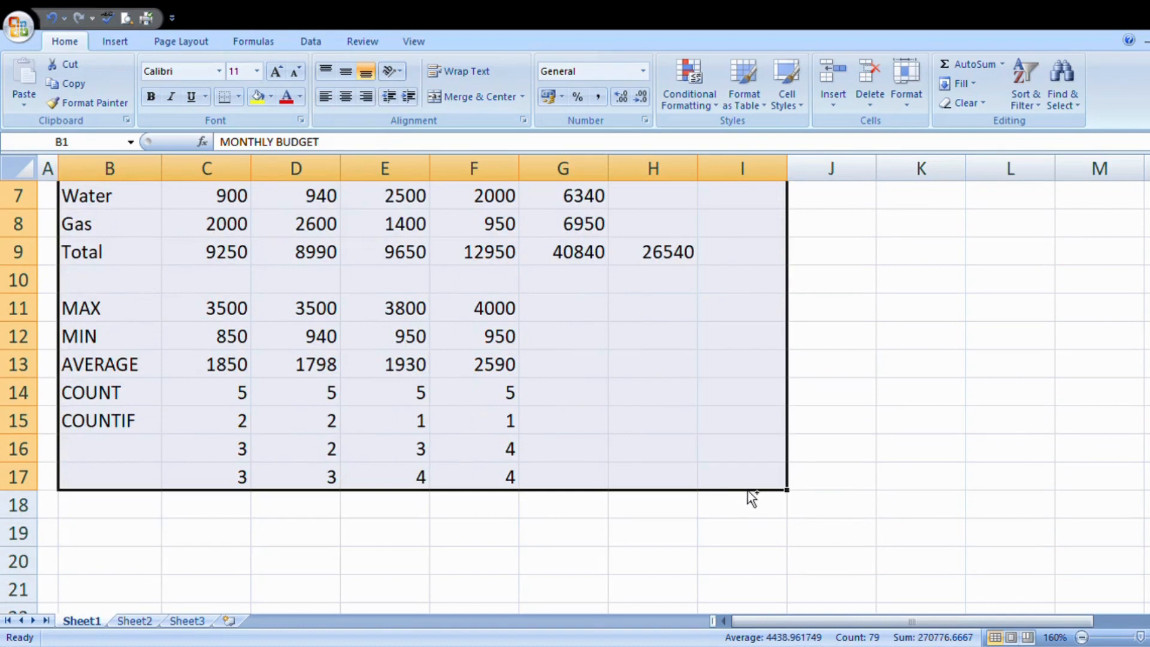
{"action": "key", "text": "ctrl+c"}
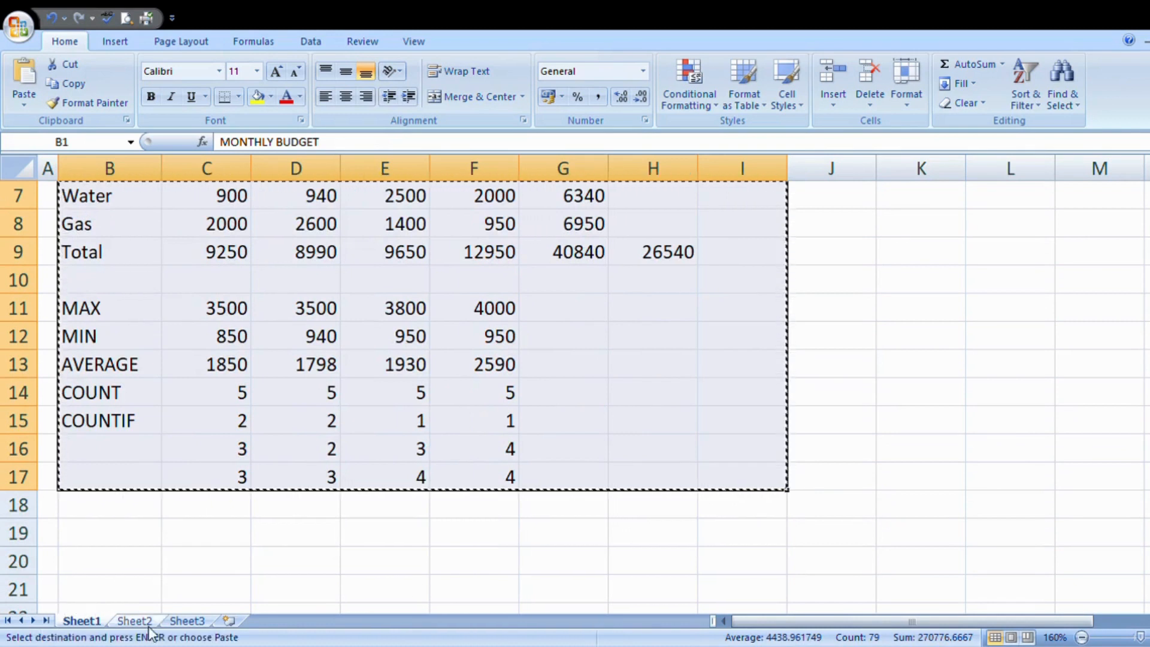
{"action": "left_click", "coordinate": [148, 622]}
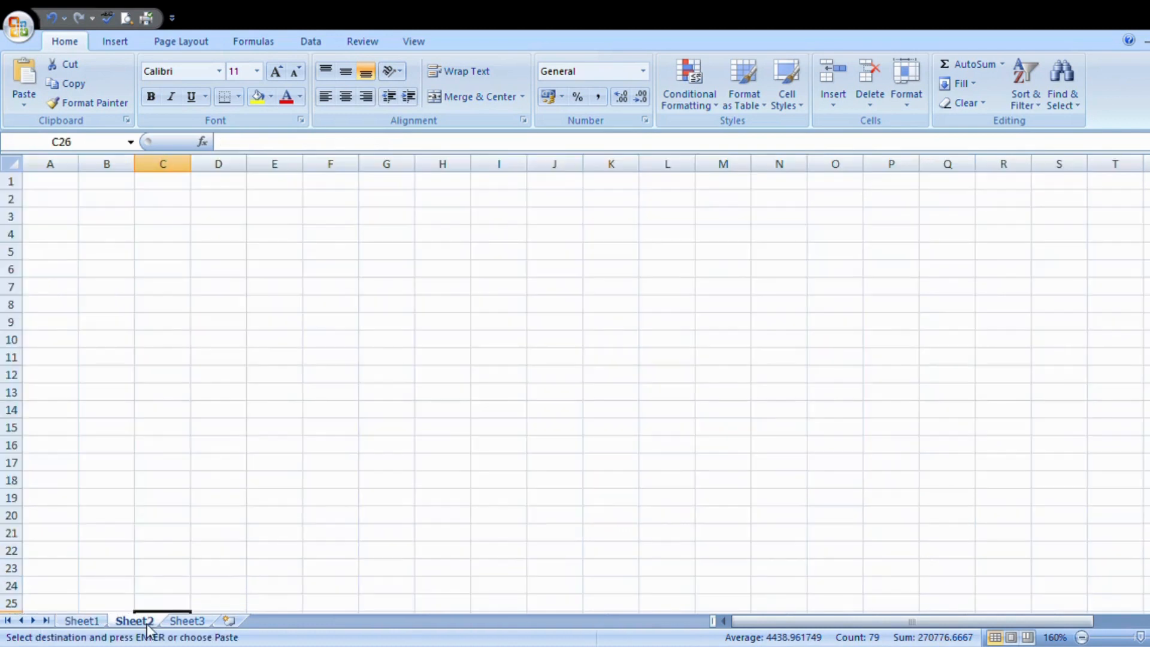
{"action": "left_click", "coordinate": [123, 203]}
{"action": "key", "text": "ctrl+v"}
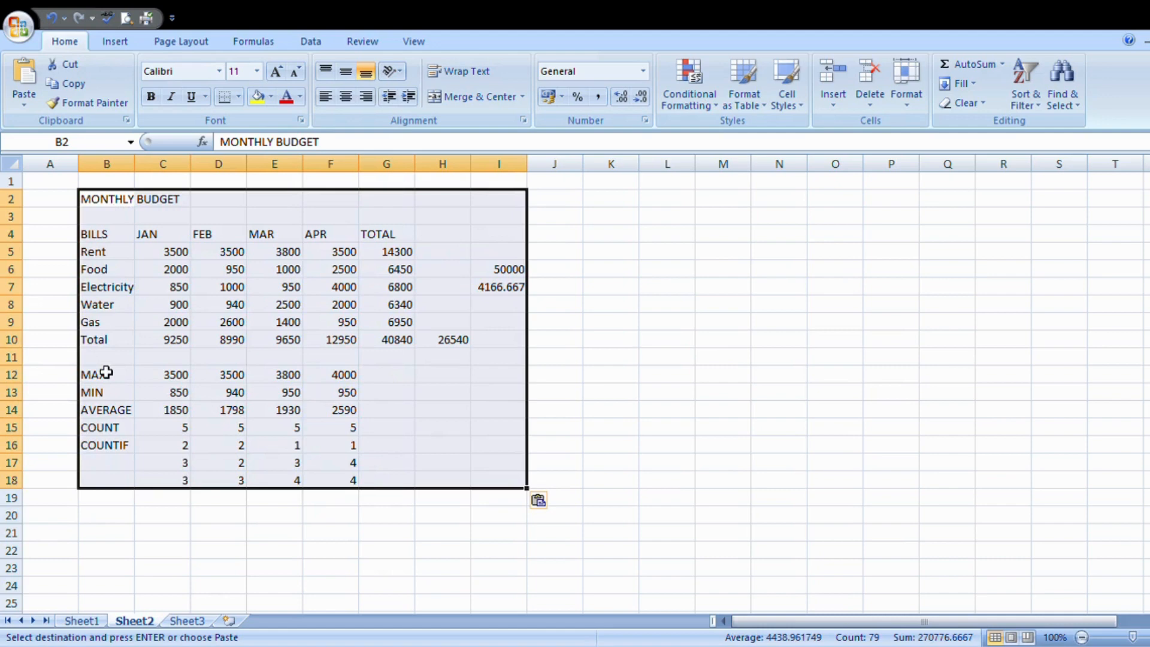
Step: Enlarge the Sheet2 view to 160%, look over the pasted budget table and deselect it
{"action": "scroll", "coordinate": [795, 415], "scroll_direction": "up", "scroll_amount": 2}
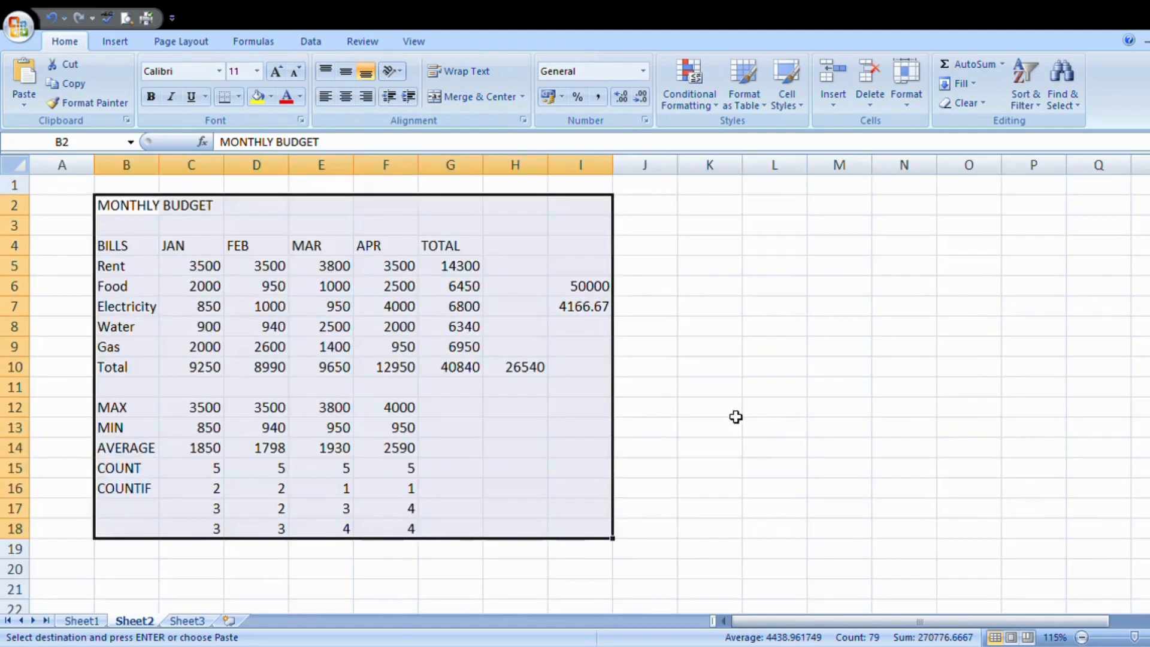
{"action": "scroll", "coordinate": [731, 421], "scroll_direction": "up", "scroll_amount": 2}
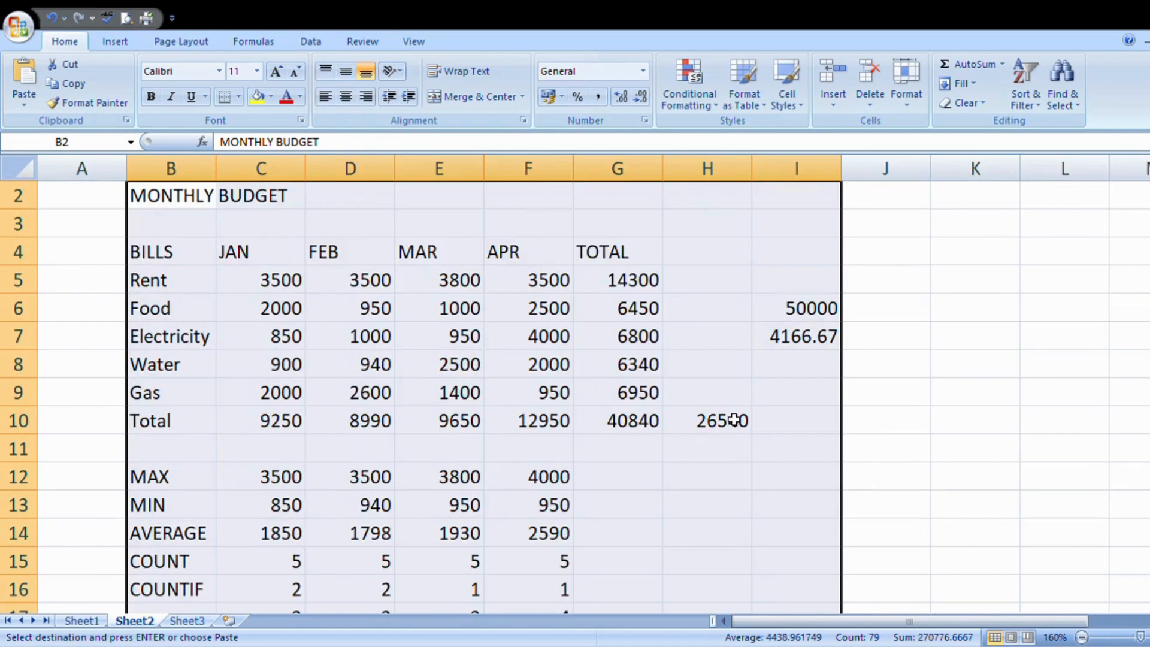
{"action": "scroll", "coordinate": [734, 420], "scroll_direction": "down", "scroll_amount": 3}
{"action": "scroll", "coordinate": [731, 423], "scroll_direction": "up", "scroll_amount": 4}
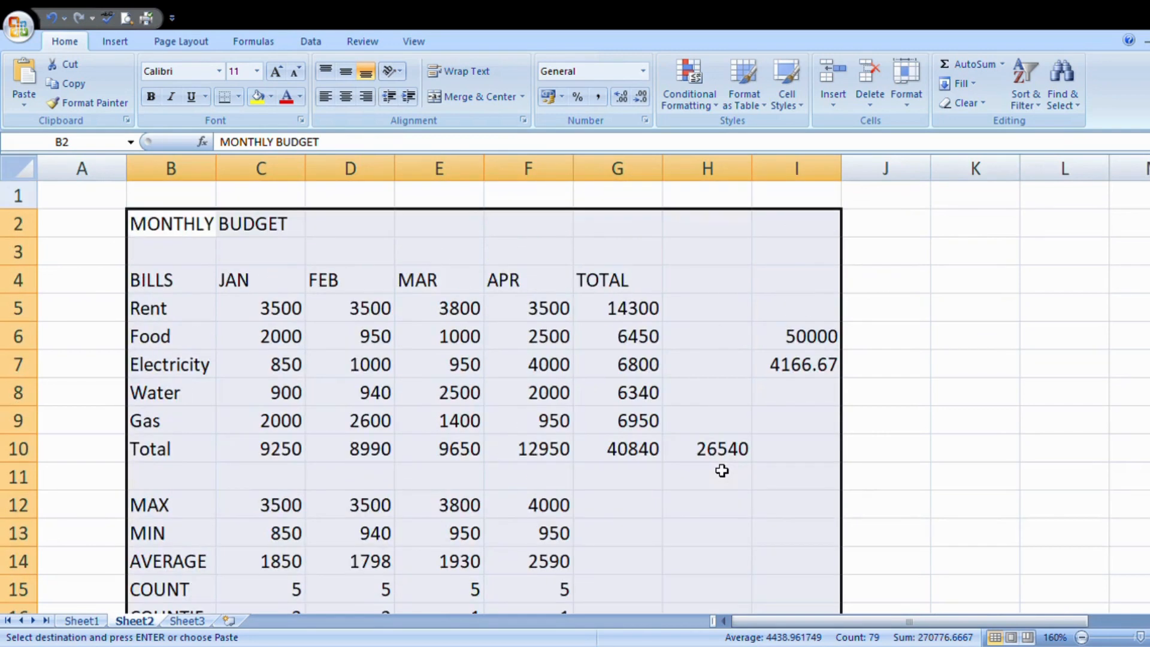
{"action": "left_click", "coordinate": [988, 392]}
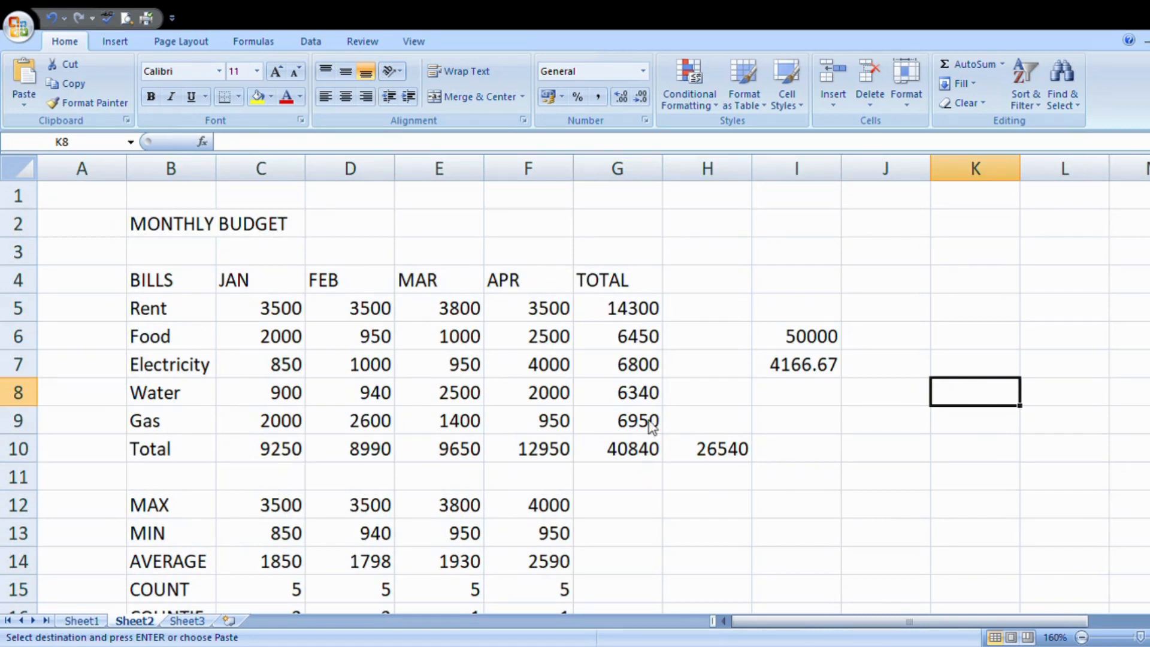
Step: Return to Sheet1 and clear the selection and copy outline from the original budget table
{"action": "left_click", "coordinate": [88, 621]}
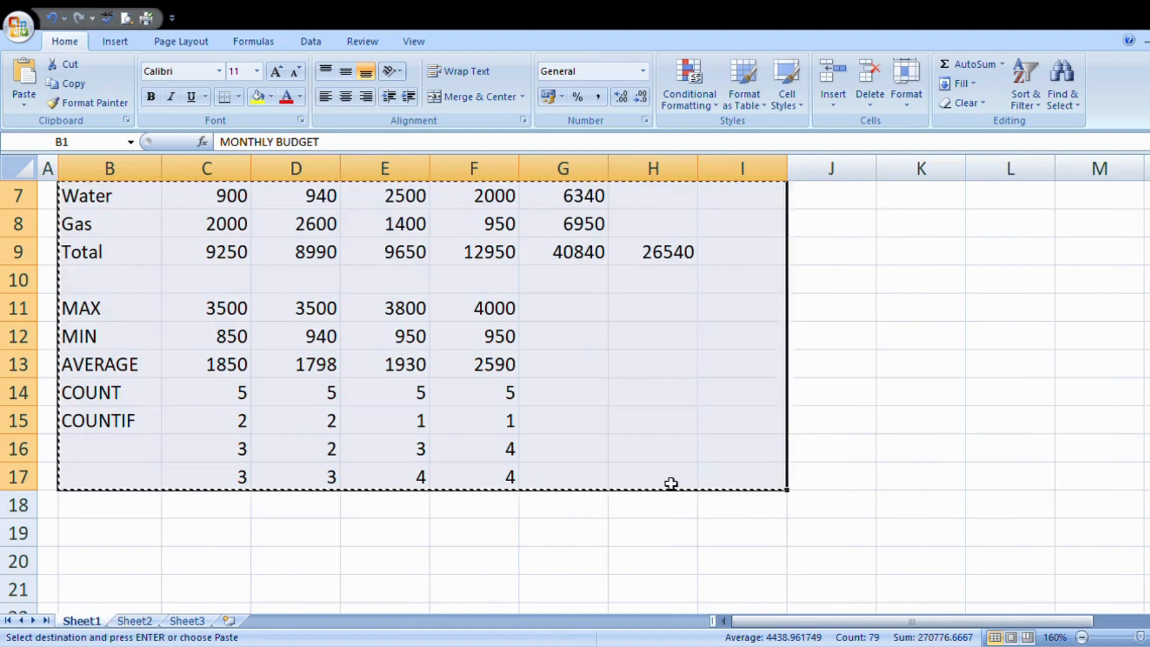
{"action": "scroll", "coordinate": [689, 477], "scroll_direction": "up", "scroll_amount": 2}
{"action": "left_click", "coordinate": [1010, 386]}
{"action": "key", "text": "ctrl+Up"}
{"action": "double_click", "coordinate": [924, 366]}
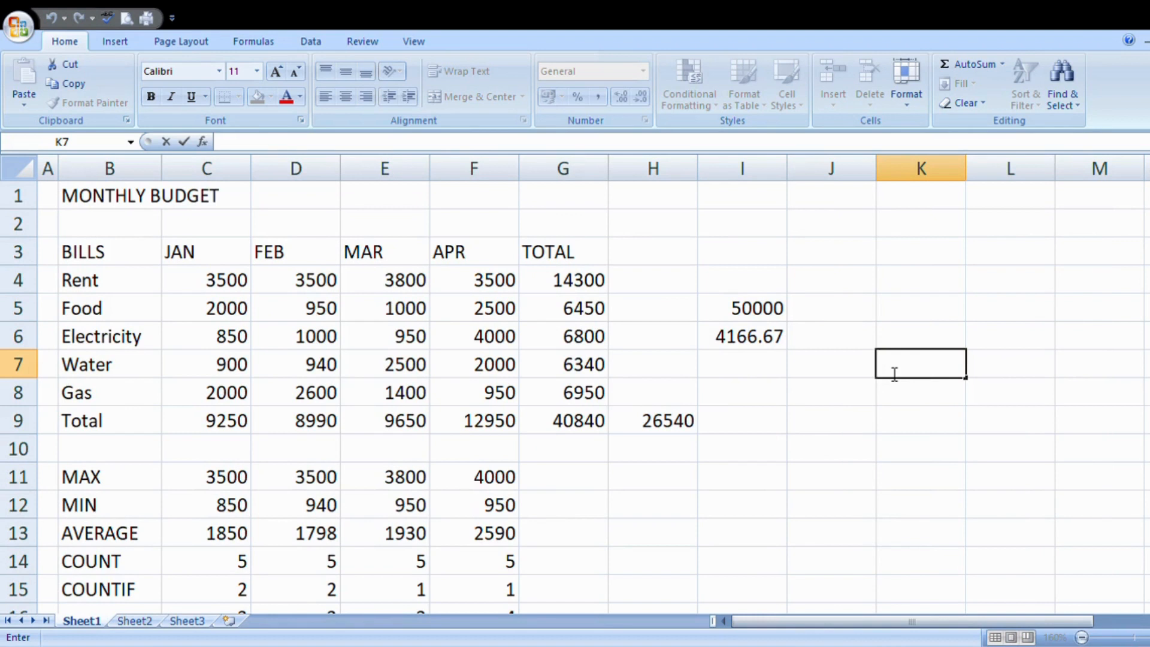
Step: Insert a blank row above the Electricity row on Sheet1 and label it CAR in the BILLS column
{"action": "left_click", "coordinate": [768, 478]}
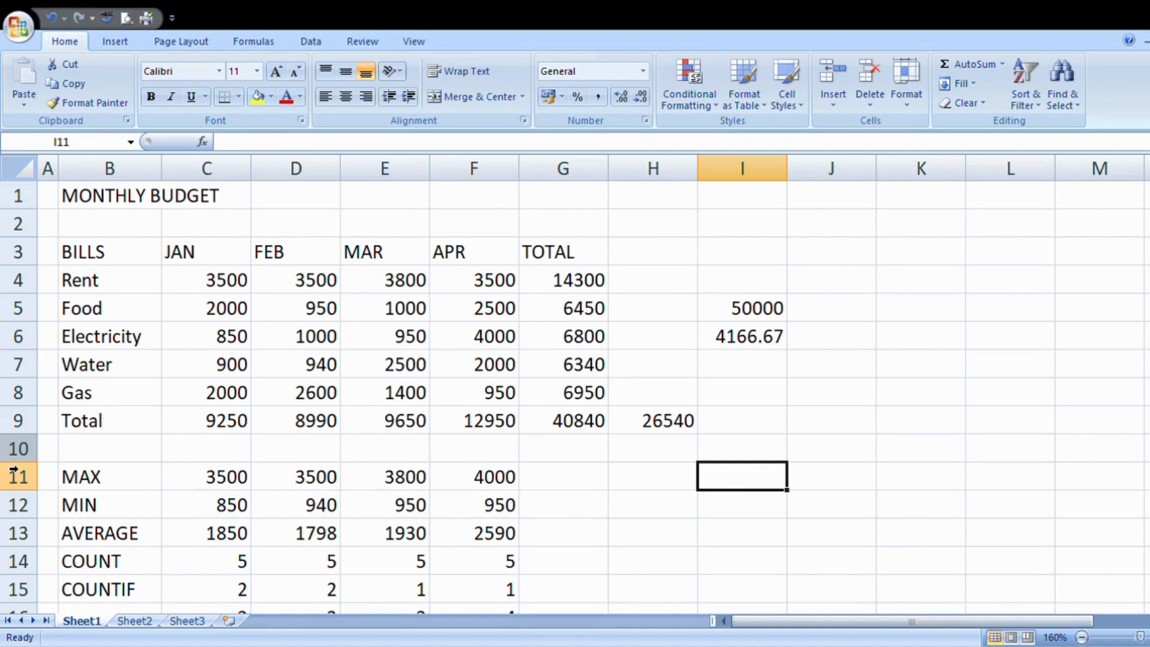
{"action": "left_click", "coordinate": [23, 350]}
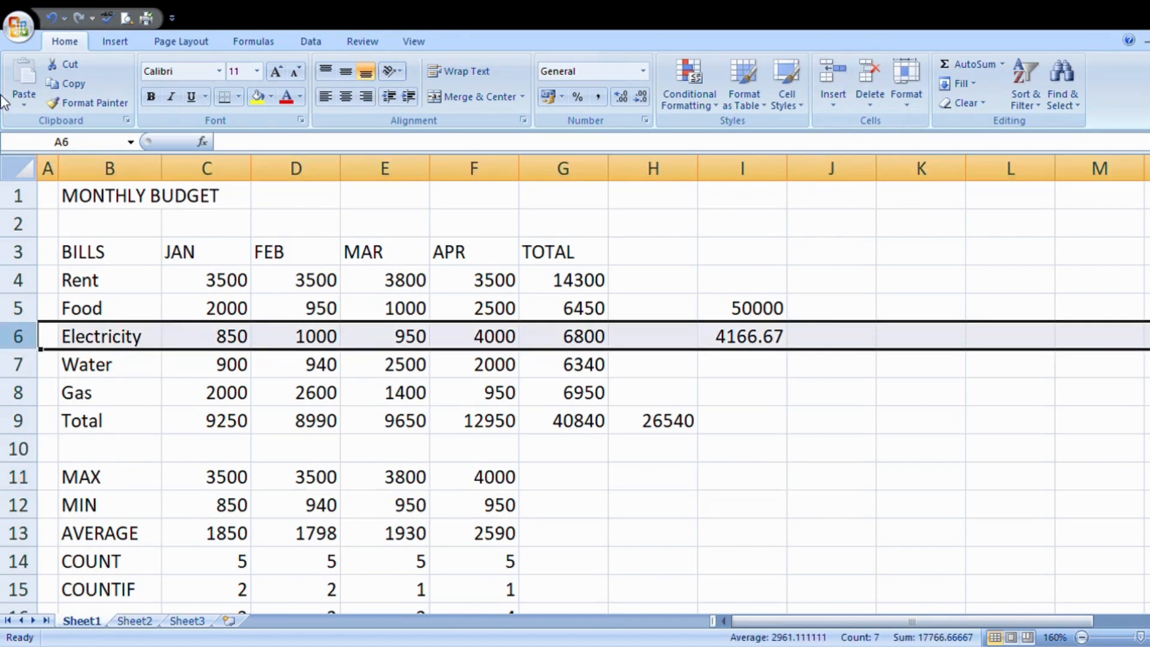
{"action": "left_click", "coordinate": [873, 146]}
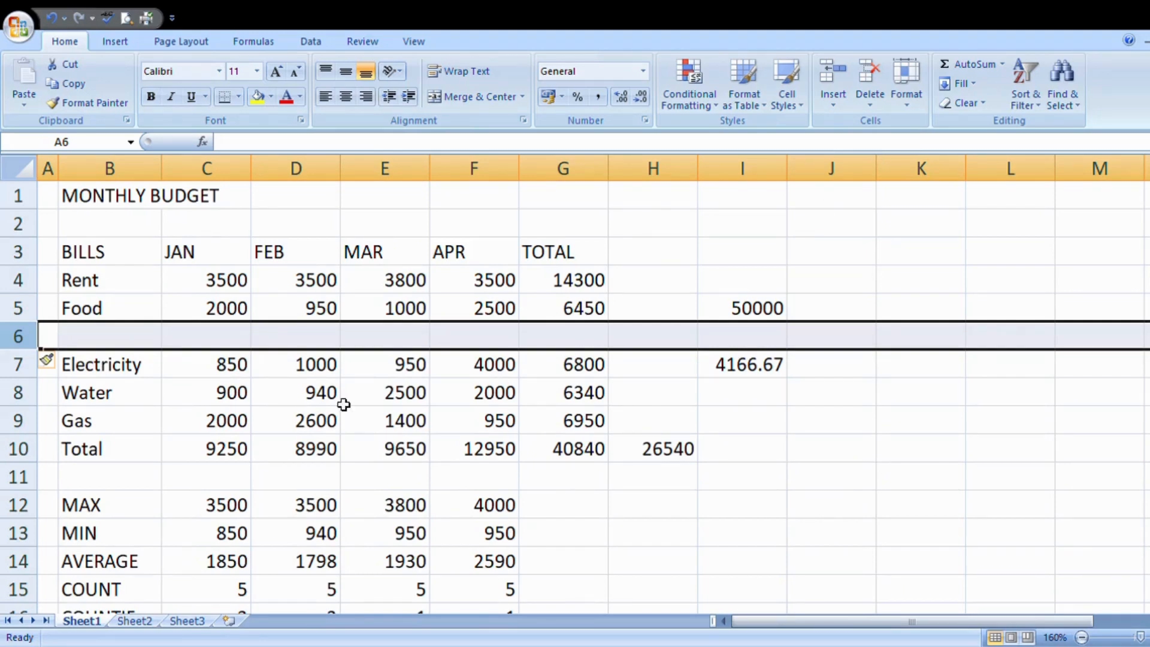
{"action": "left_click", "coordinate": [158, 450]}
{"action": "left_click", "coordinate": [87, 346]}
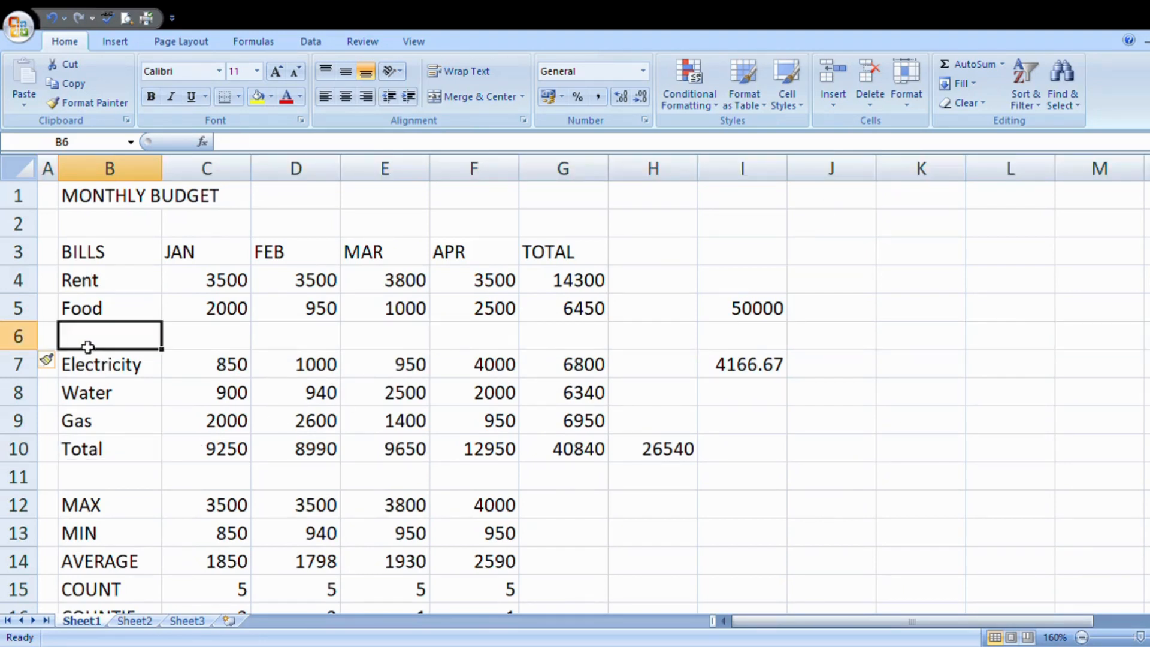
{"action": "type", "text": "CAR"}
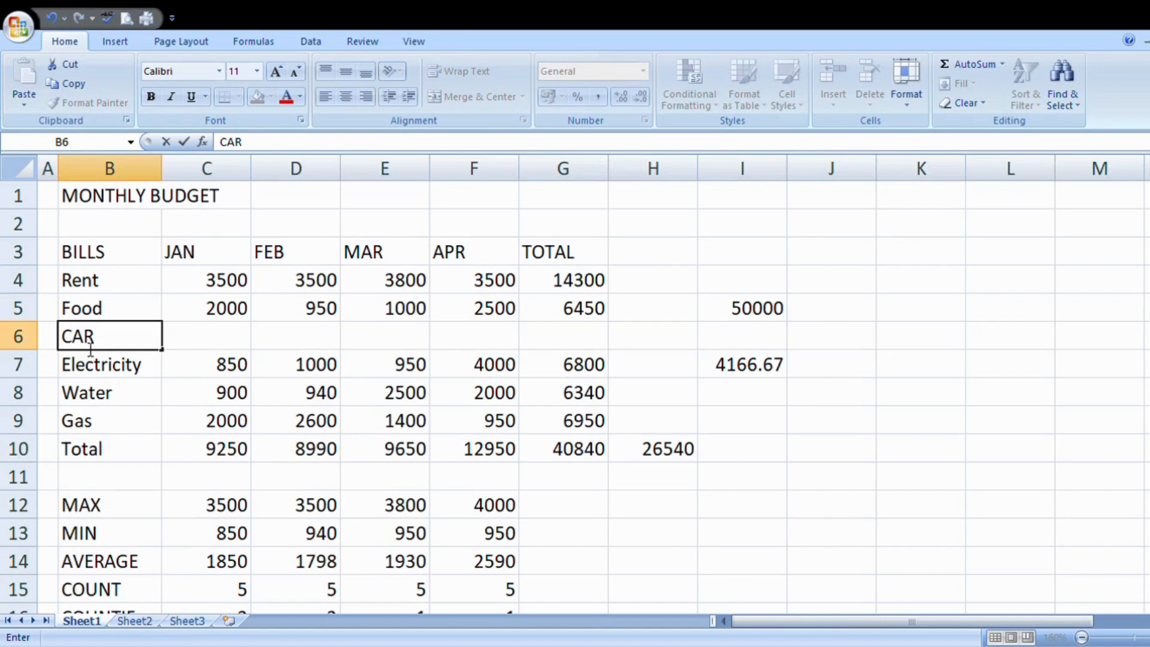
{"action": "left_click", "coordinate": [203, 454]}
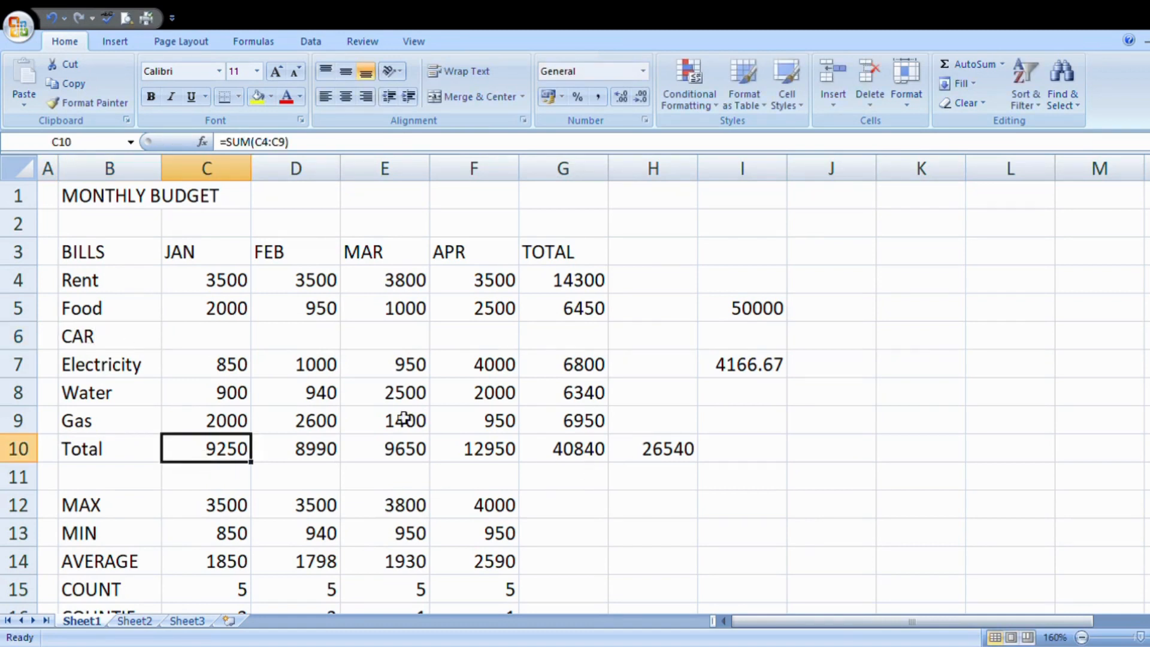
Step: Insert a new column before the TOTAL column and give it the heading MAY in row 3
{"action": "left_click", "coordinate": [578, 180]}
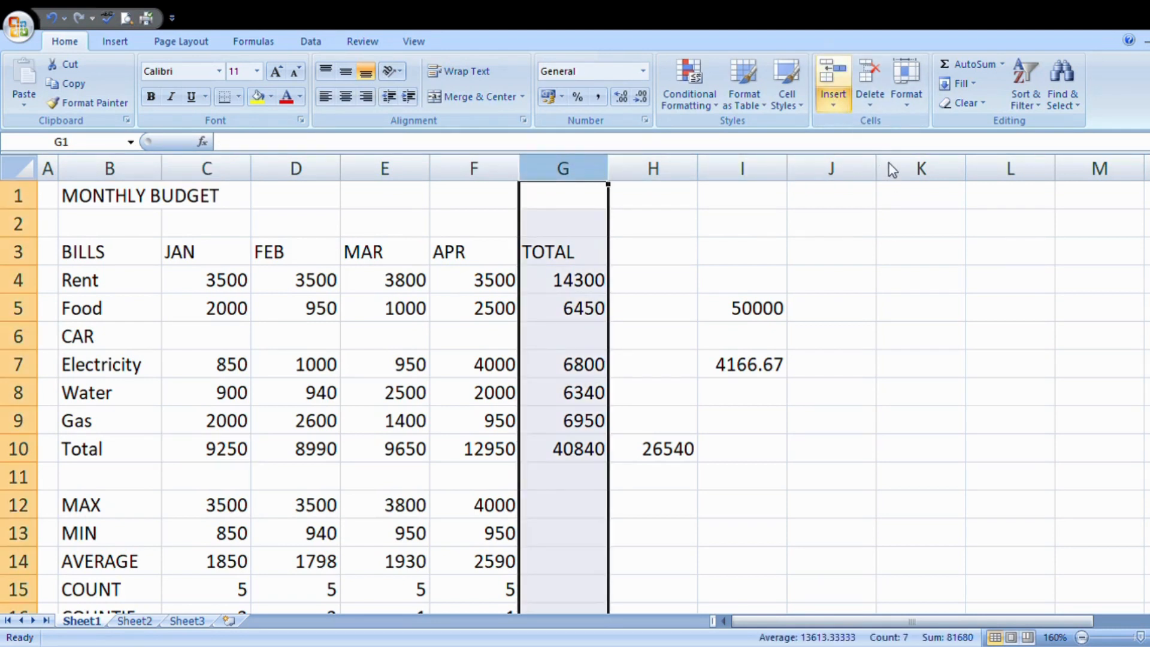
{"action": "key", "text": "ctrl+shift+plus"}
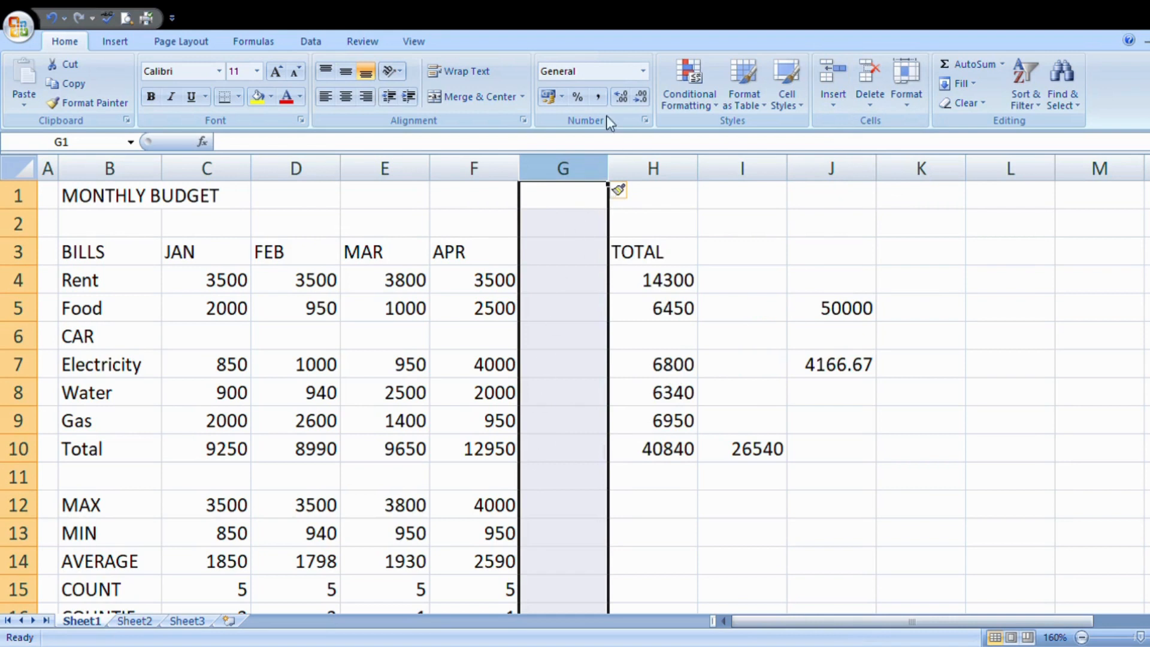
{"action": "left_click", "coordinate": [573, 251]}
{"action": "type", "text": "MAY"}
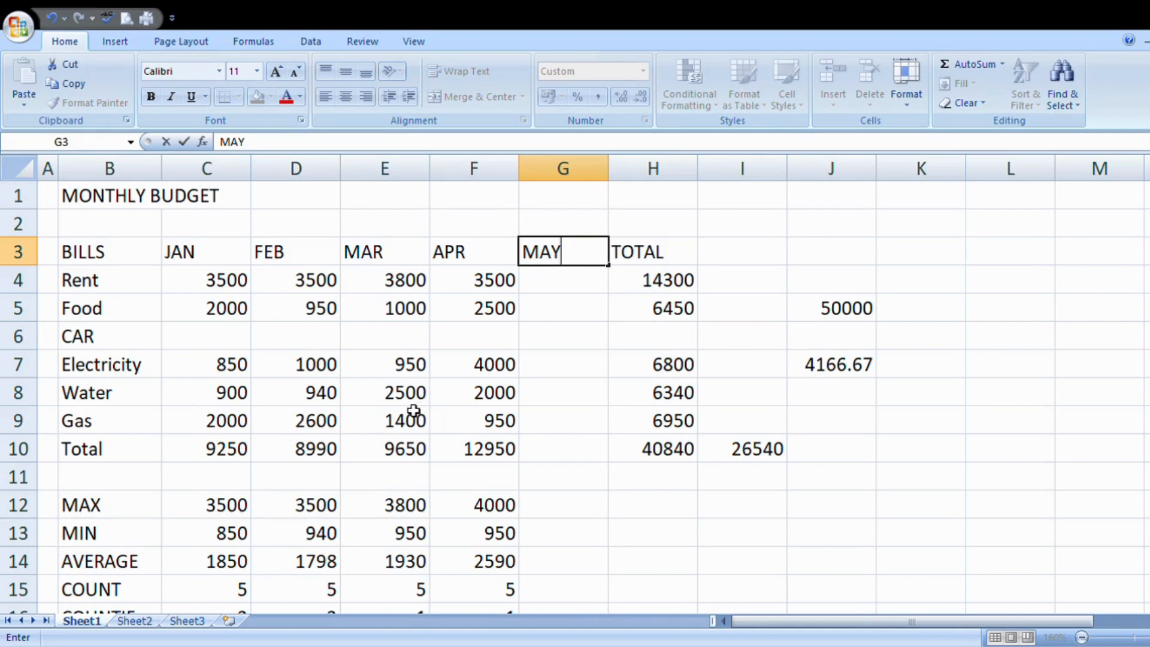
Step: Enter the MAY amounts 23463 for Rent, 3 for Food and 53 for CAR
{"action": "left_click", "coordinate": [552, 280]}
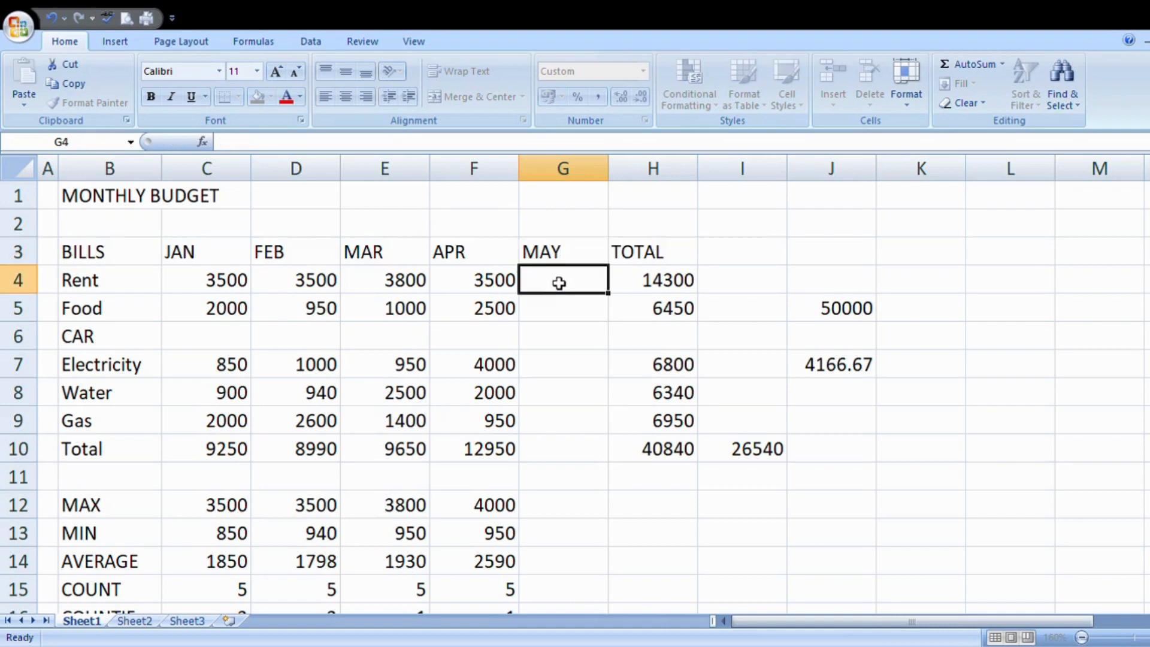
{"action": "type", "text": "23463"}
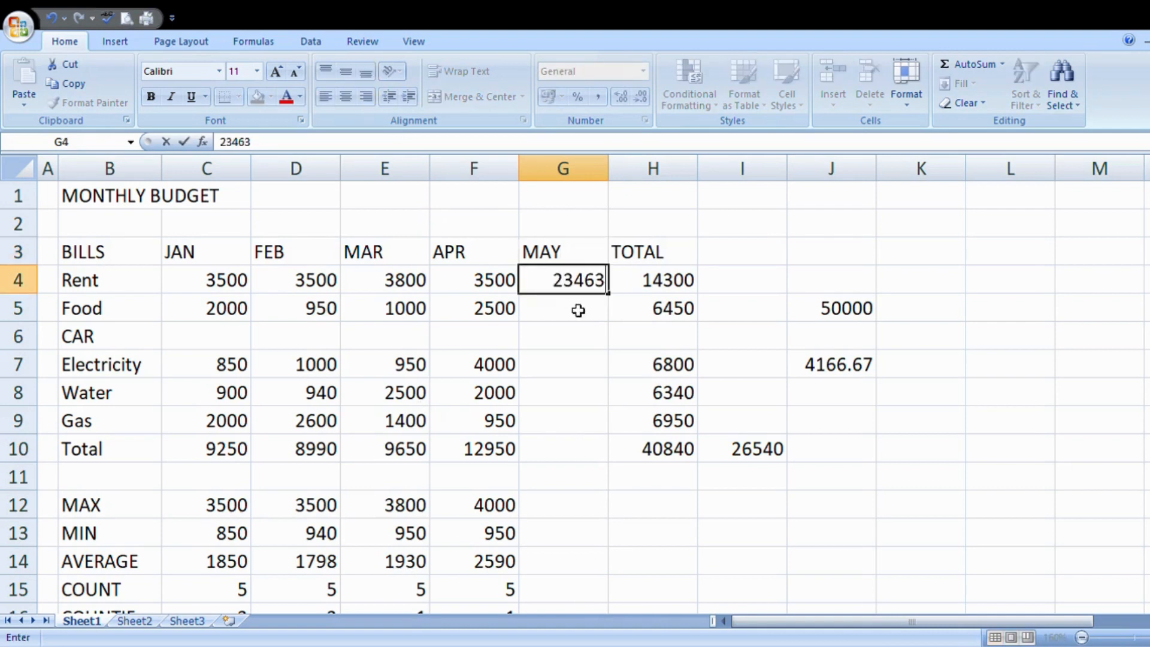
{"action": "key", "text": "Return"}
{"action": "type", "text": "3"}
{"action": "key", "text": "Return"}
{"action": "type", "text": "53"}
{"action": "key", "text": "Return"}
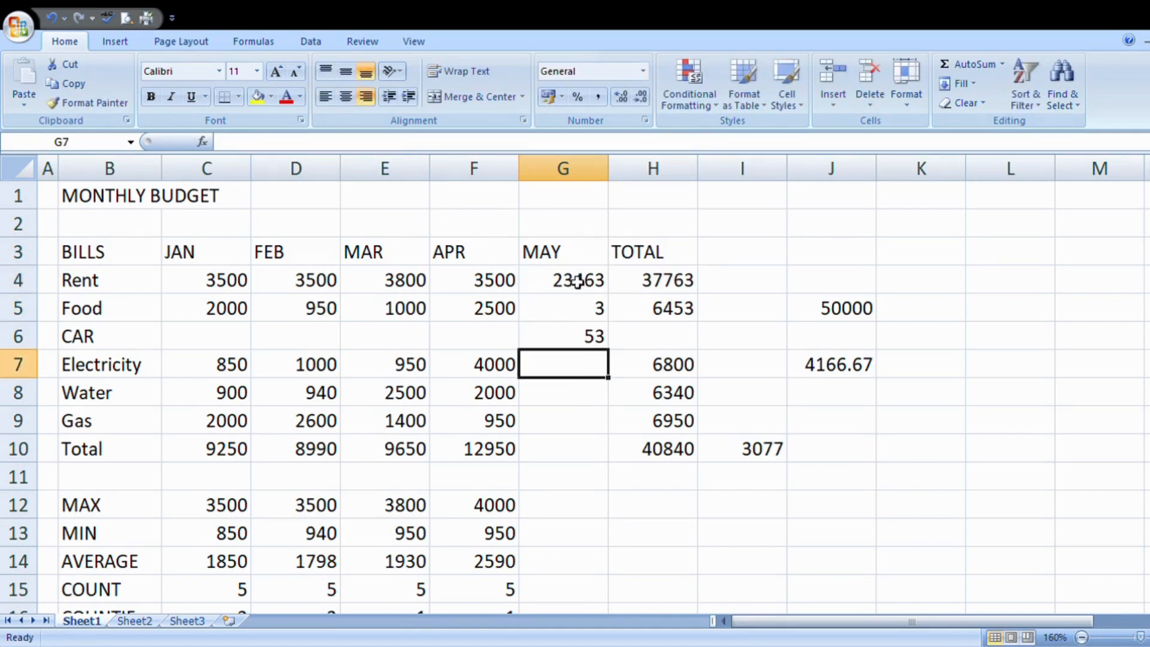
{"action": "left_click", "coordinate": [590, 338]}
{"action": "left_click", "coordinate": [582, 365]}
{"action": "key", "text": "Left"}
{"action": "key", "text": "Down"}
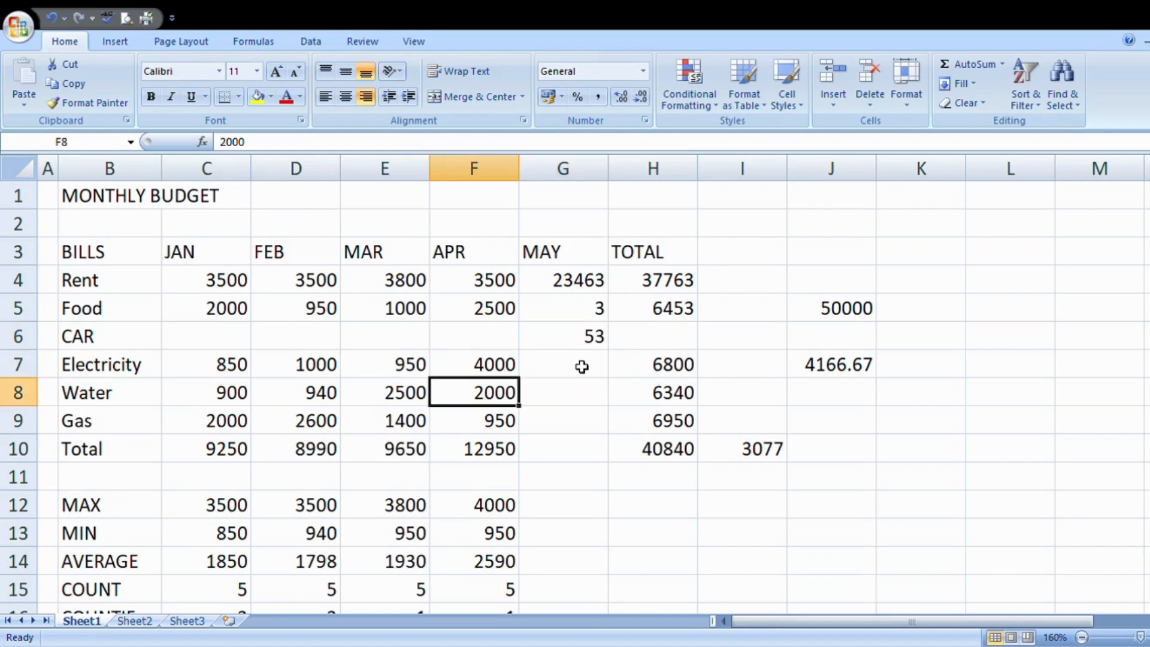
{"action": "left_click", "coordinate": [567, 403]}
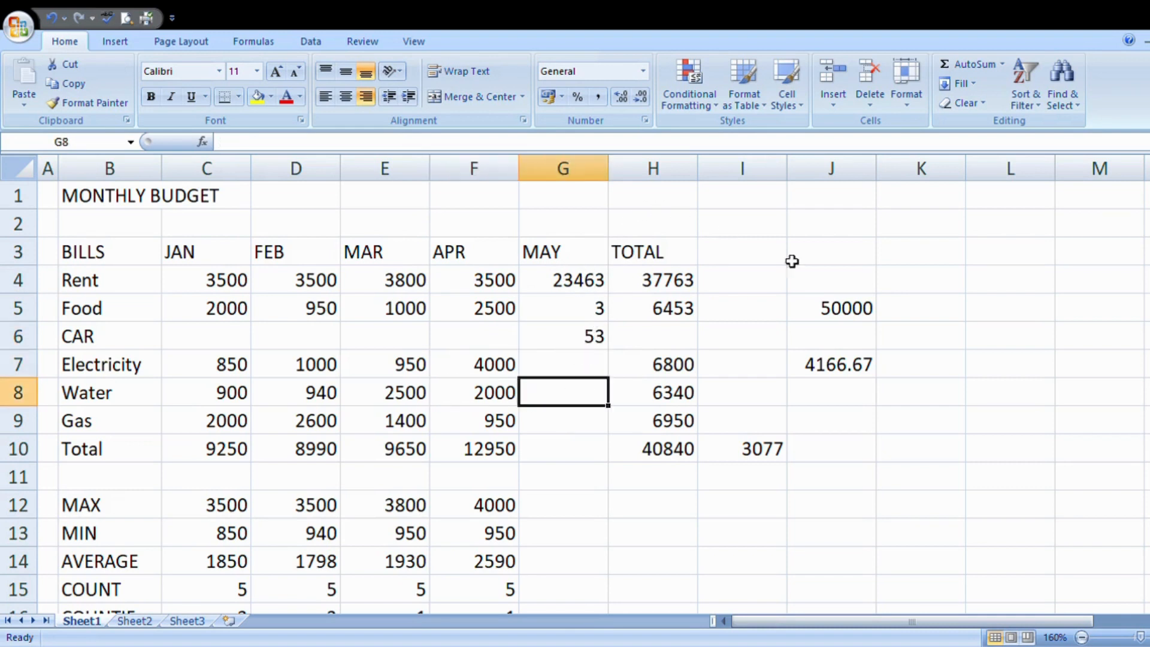
Step: Delete the entire MAY column from the budget table and clear the selection
{"action": "left_click", "coordinate": [591, 174]}
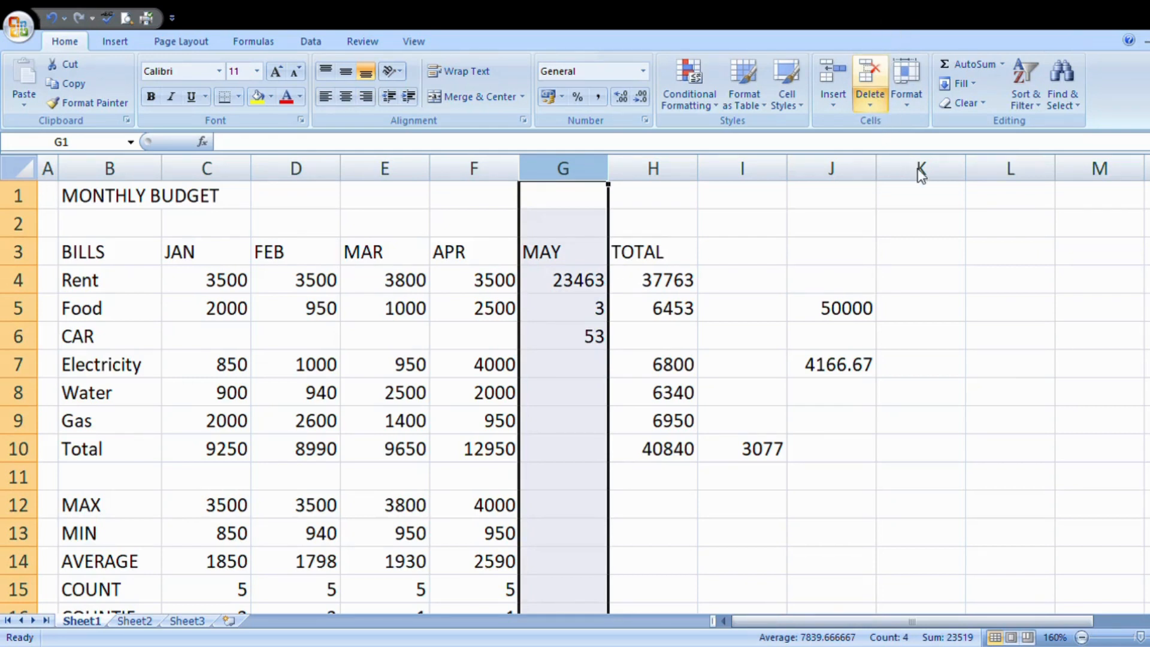
{"action": "key", "text": "ctrl+minus"}
{"action": "left_click", "coordinate": [886, 392]}
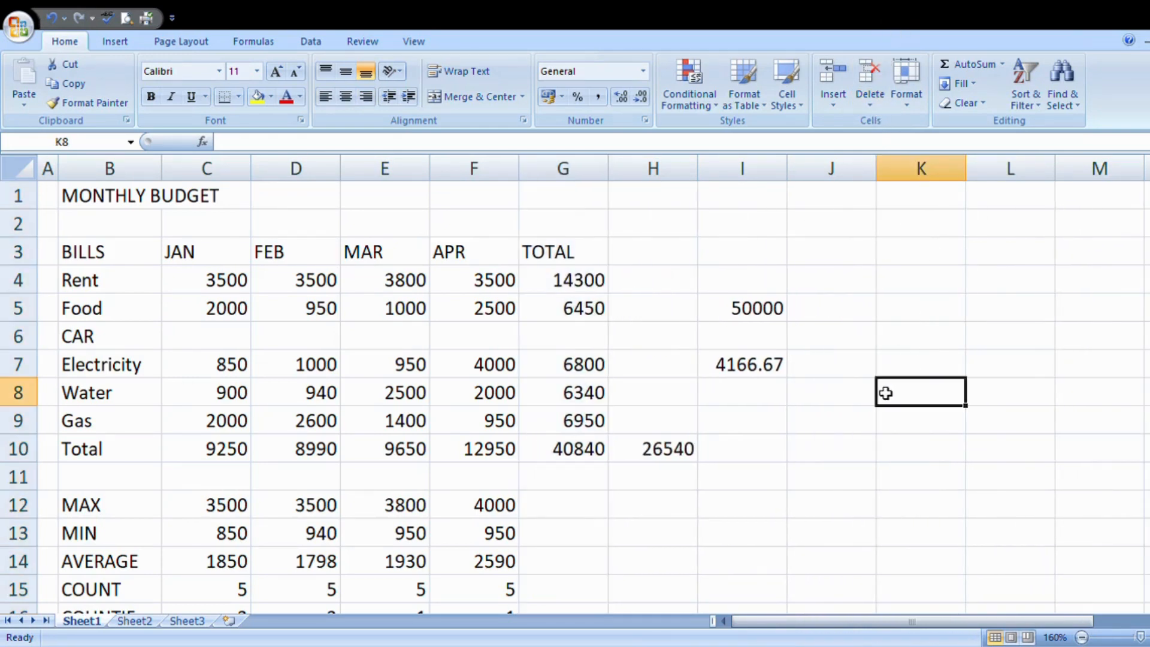
Step: Delete the entire CAR row from the budget table and clear the selection
{"action": "left_click", "coordinate": [18, 349]}
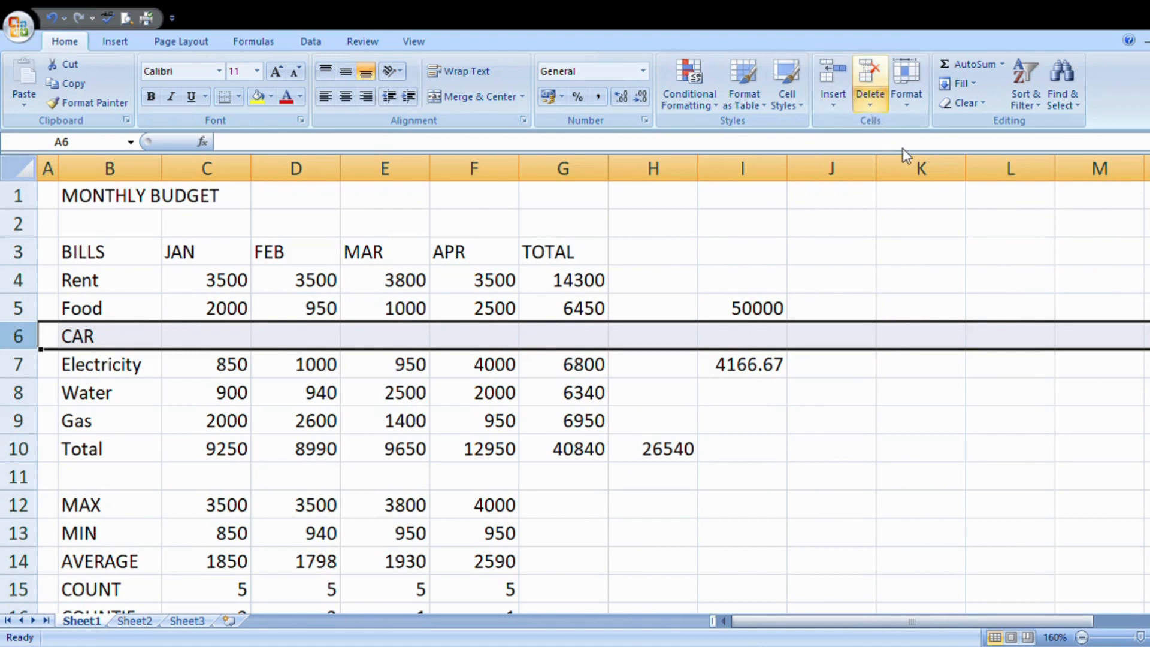
{"action": "left_click", "coordinate": [922, 142]}
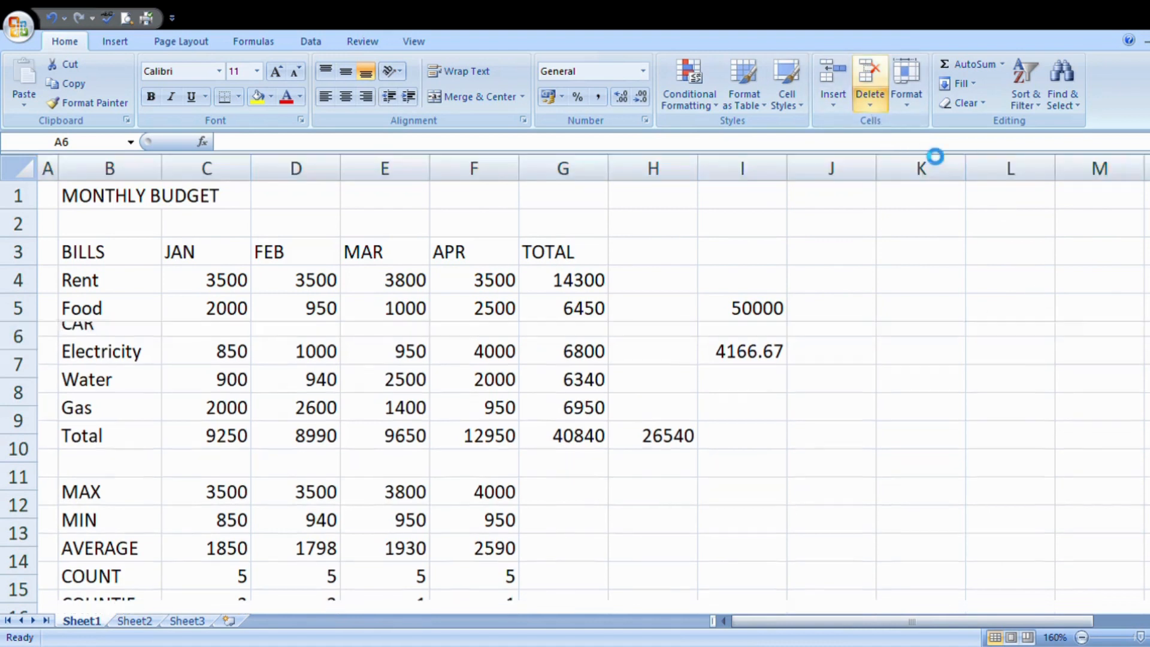
{"action": "left_click", "coordinate": [839, 448]}
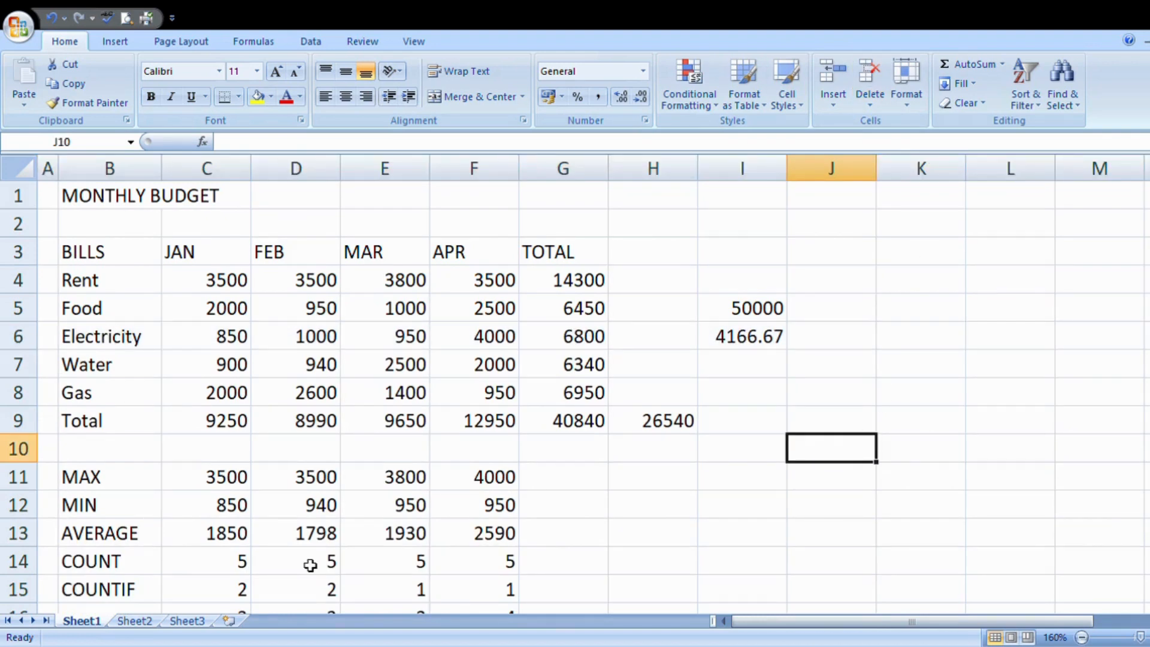